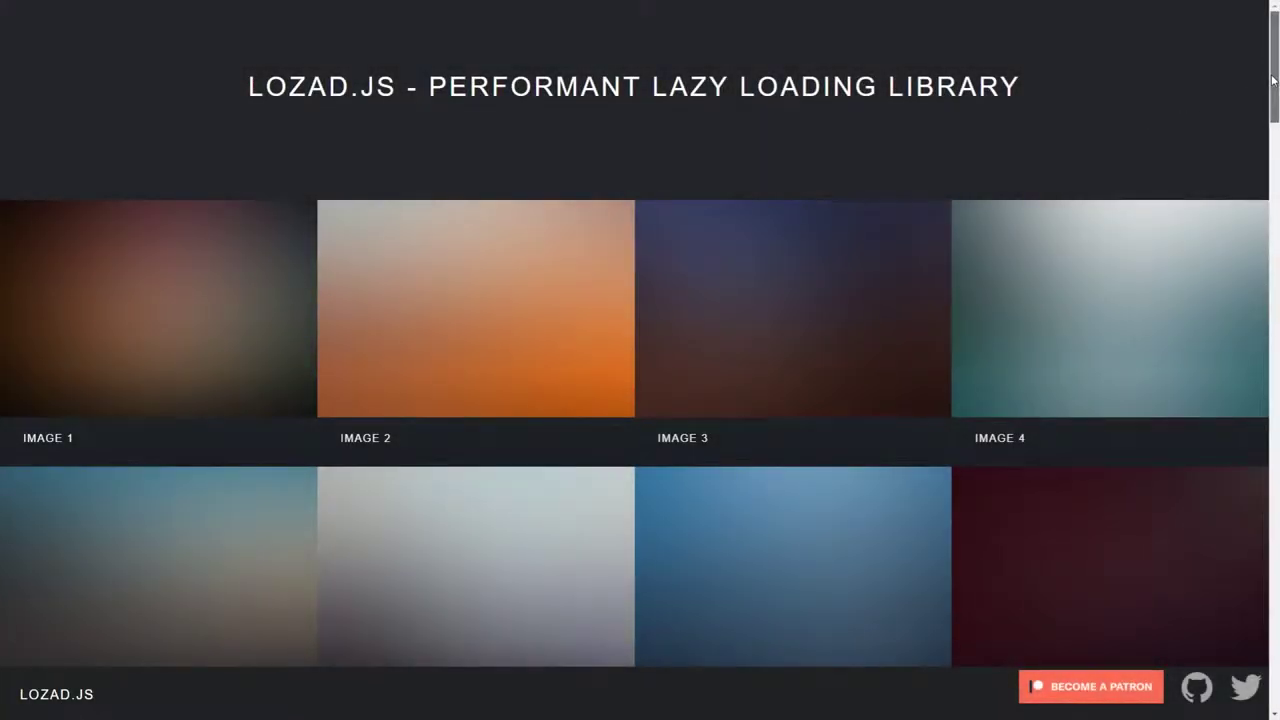
Scroll the Lozad demo down to images 5–12, then pull to refresh and dismiss the alert
{"action": "left_click_drag", "start_coordinate": [1272, 80], "coordinate": [1262, 177]}
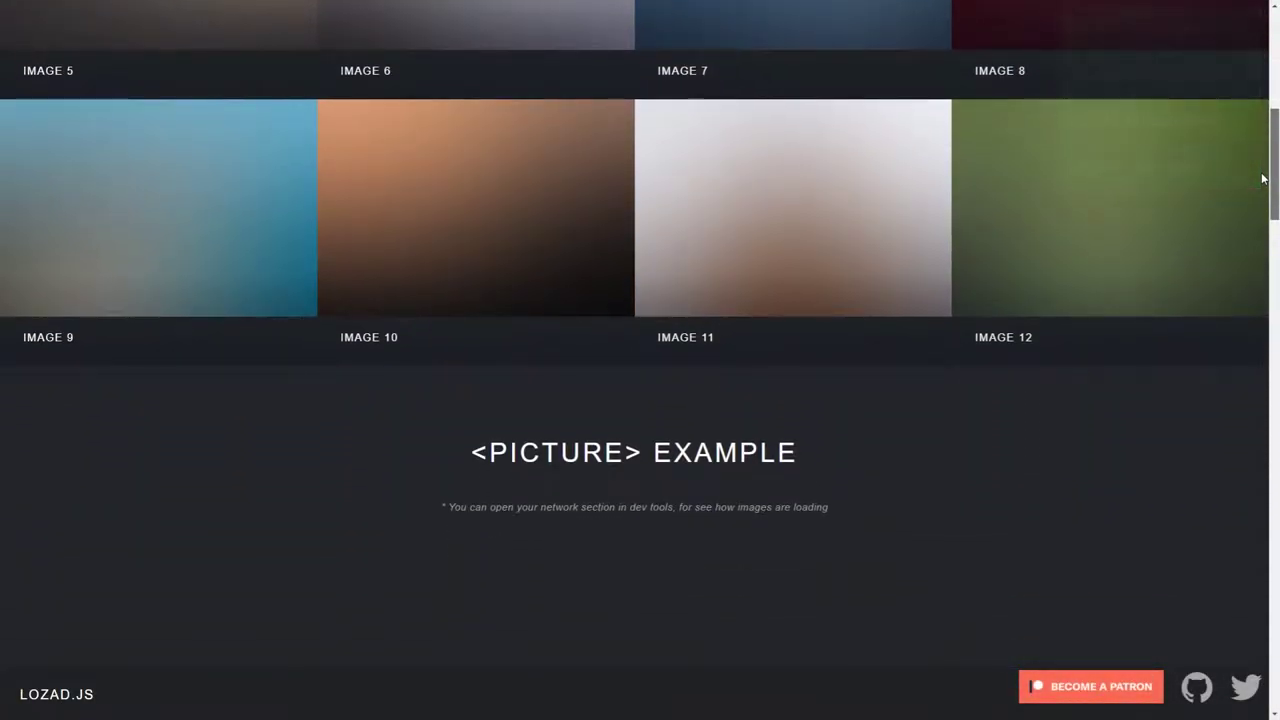
{"action": "left_click_drag", "start_coordinate": [1263, 177], "coordinate": [1260, 270]}
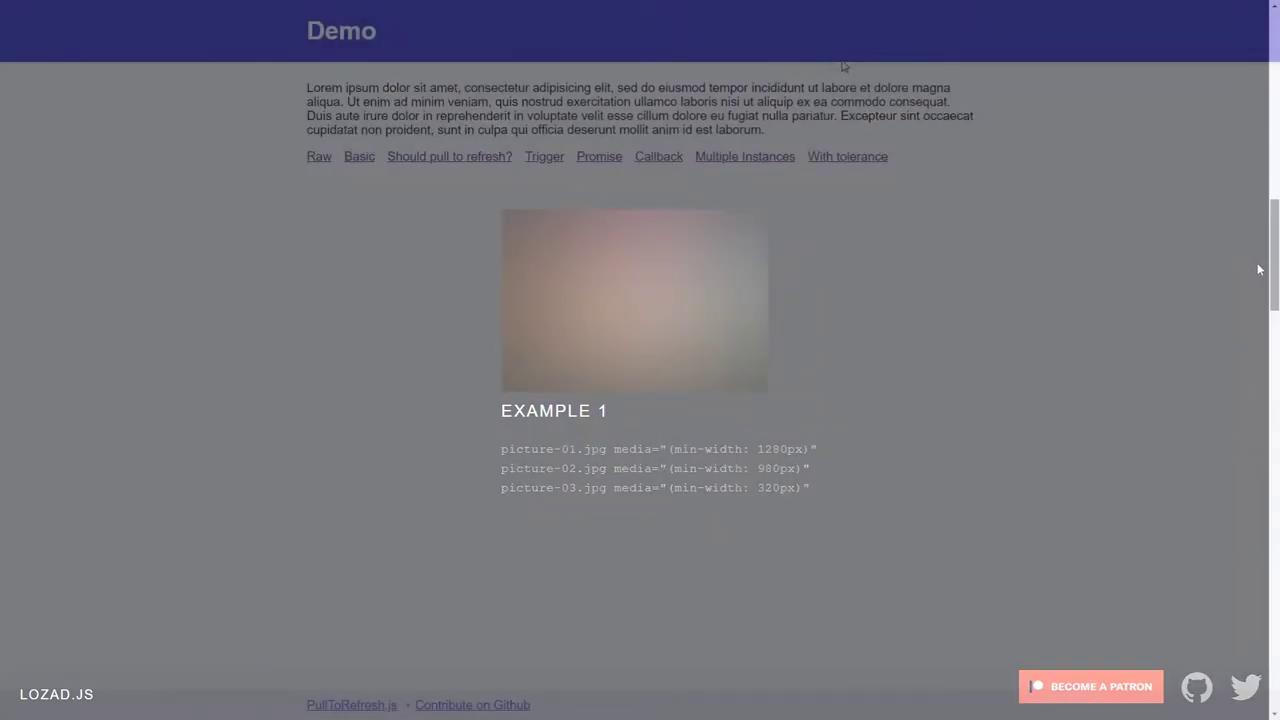
{"action": "left_click_drag", "start_coordinate": [843, 66], "coordinate": [852, 243]}
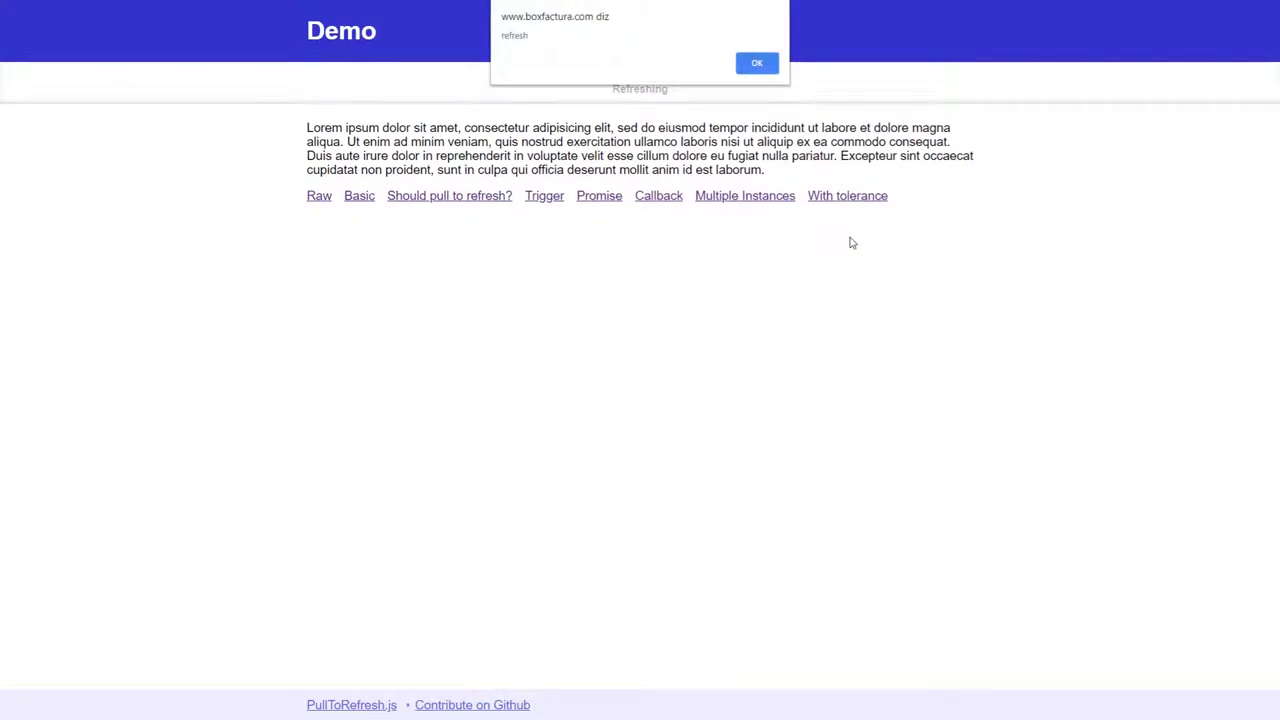
{"action": "left_click", "coordinate": [760, 70]}
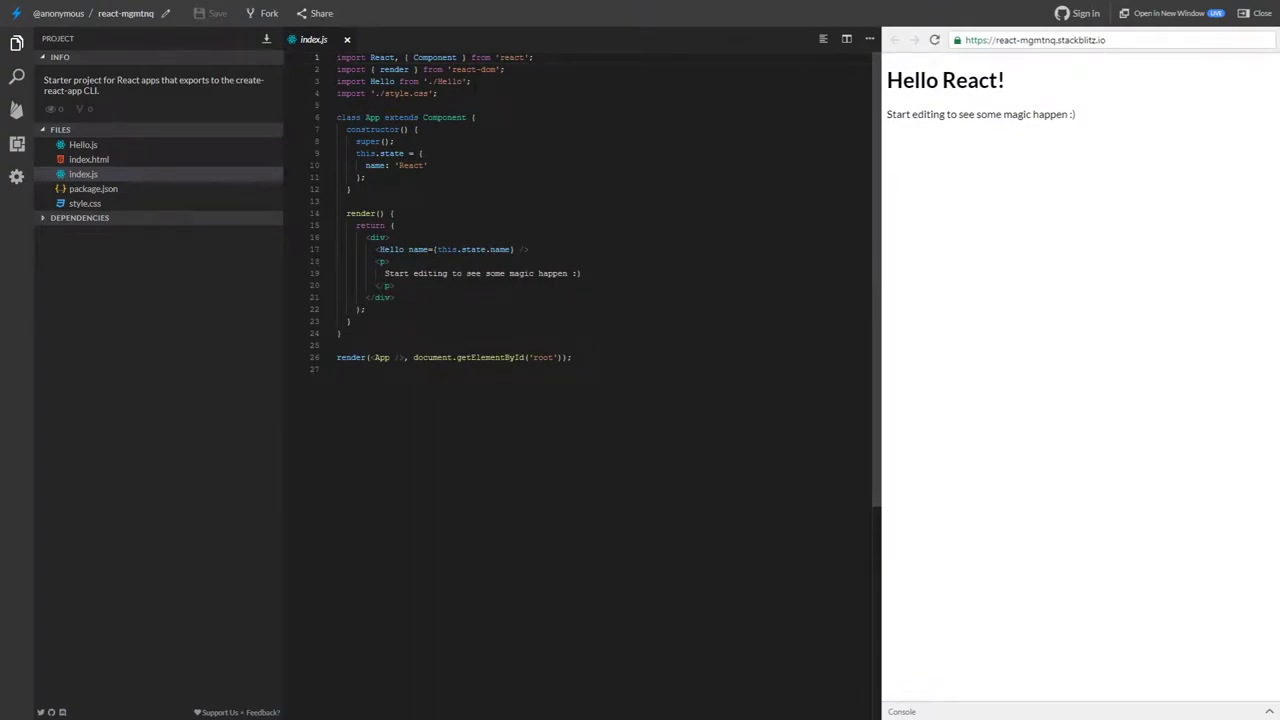
Highlight the import Hello line in index.js and open the Hello.js file
{"action": "left_click_drag", "start_coordinate": [471, 81], "coordinate": [337, 81]}
{"action": "left_click", "coordinate": [99, 148]}
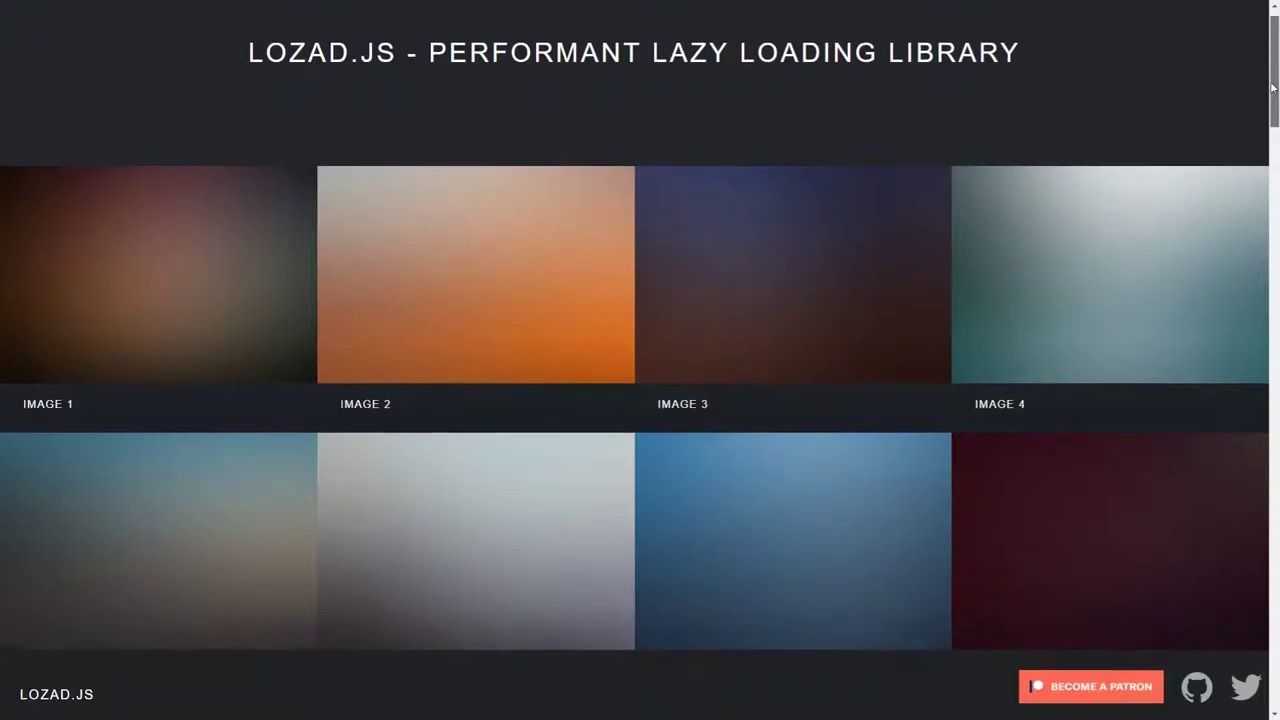
Scroll through the gallery and picture examples, then open the lozad.js GitHub repository
{"action": "mouse_move", "coordinate": [1272, 80]}
{"action": "left_mouse_down"}
{"action": "mouse_move", "coordinate": [1254, 289]}
{"action": "mouse_move", "coordinate": [1262, 481]}
{"action": "left_mouse_up"}
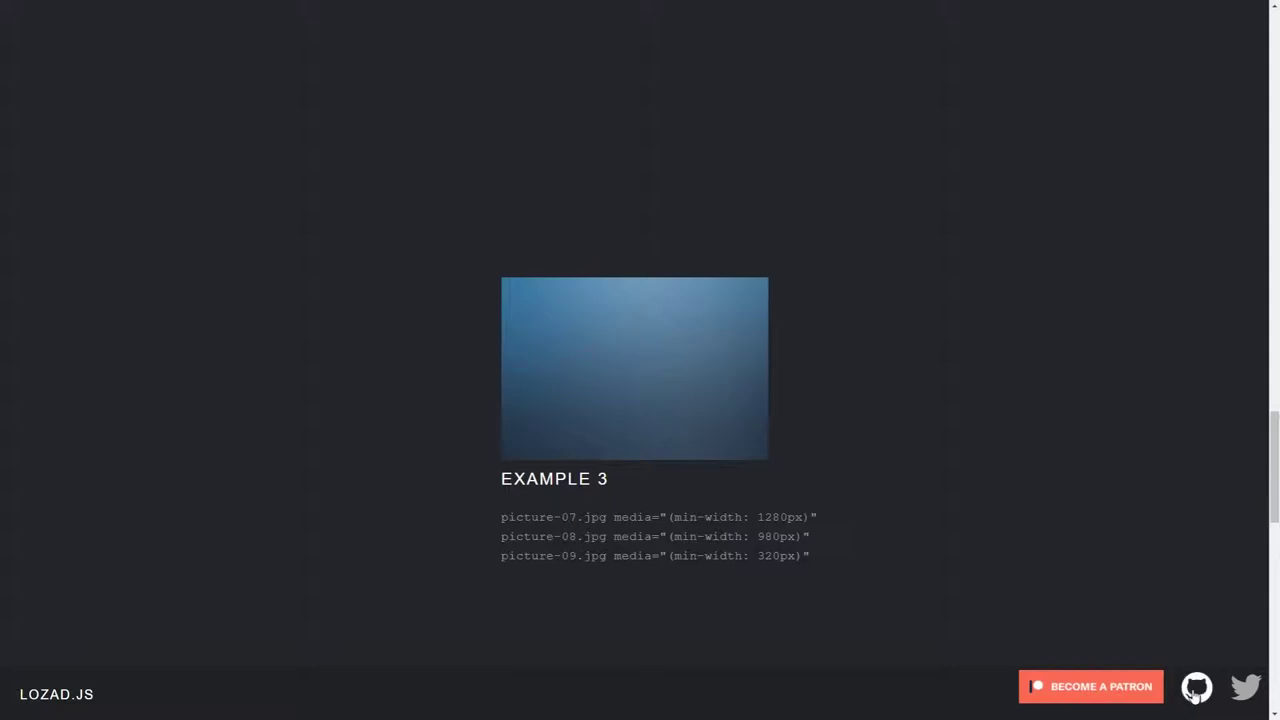
{"action": "left_click", "coordinate": [1195, 685]}
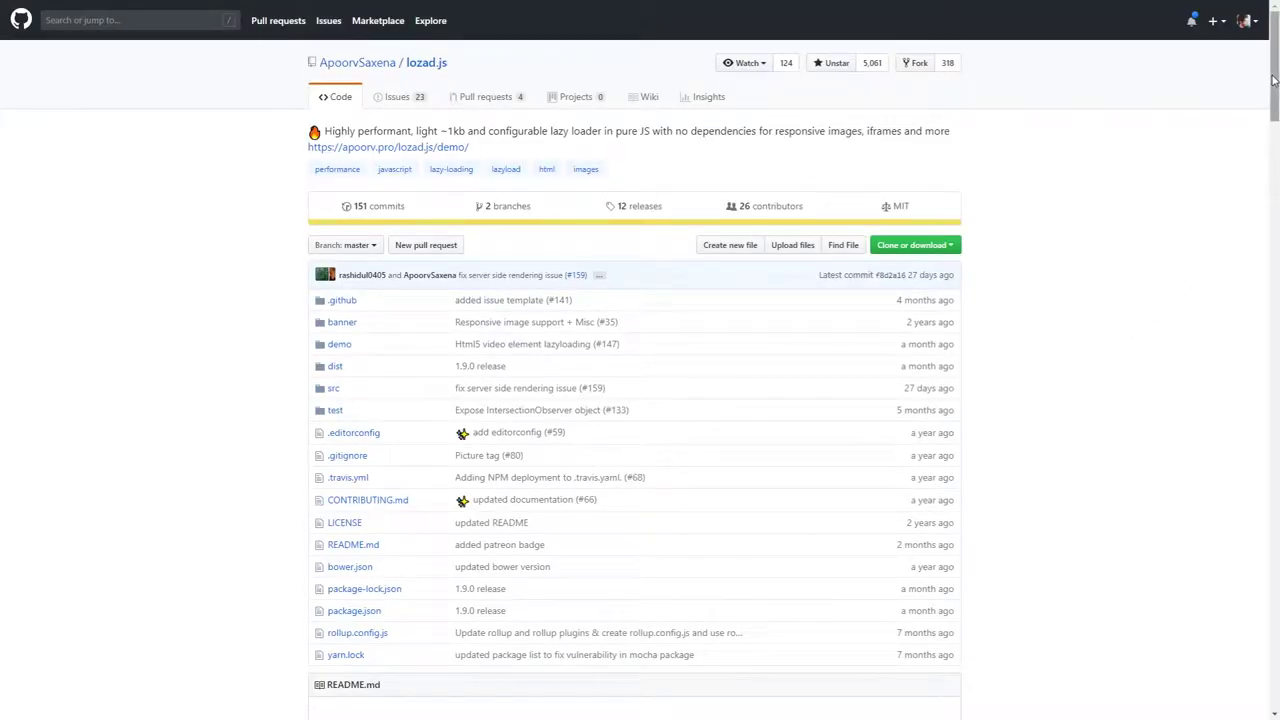
Read the README's Install section, highlighting the npm, Yarn, Bower commands and ES6 line, then continue to Usage
{"action": "left_click_drag", "start_coordinate": [1274, 80], "coordinate": [1252, 229]}
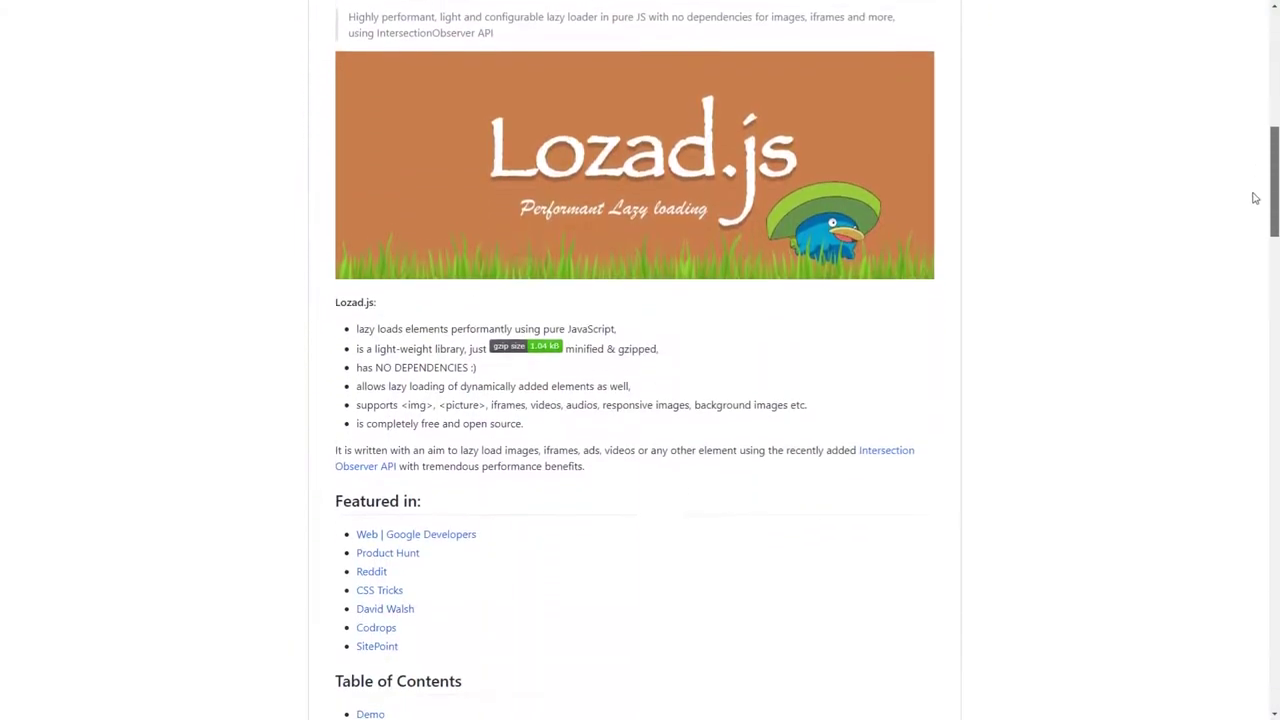
{"action": "scroll", "coordinate": [1252, 229], "scroll_direction": "down", "scroll_amount": 2}
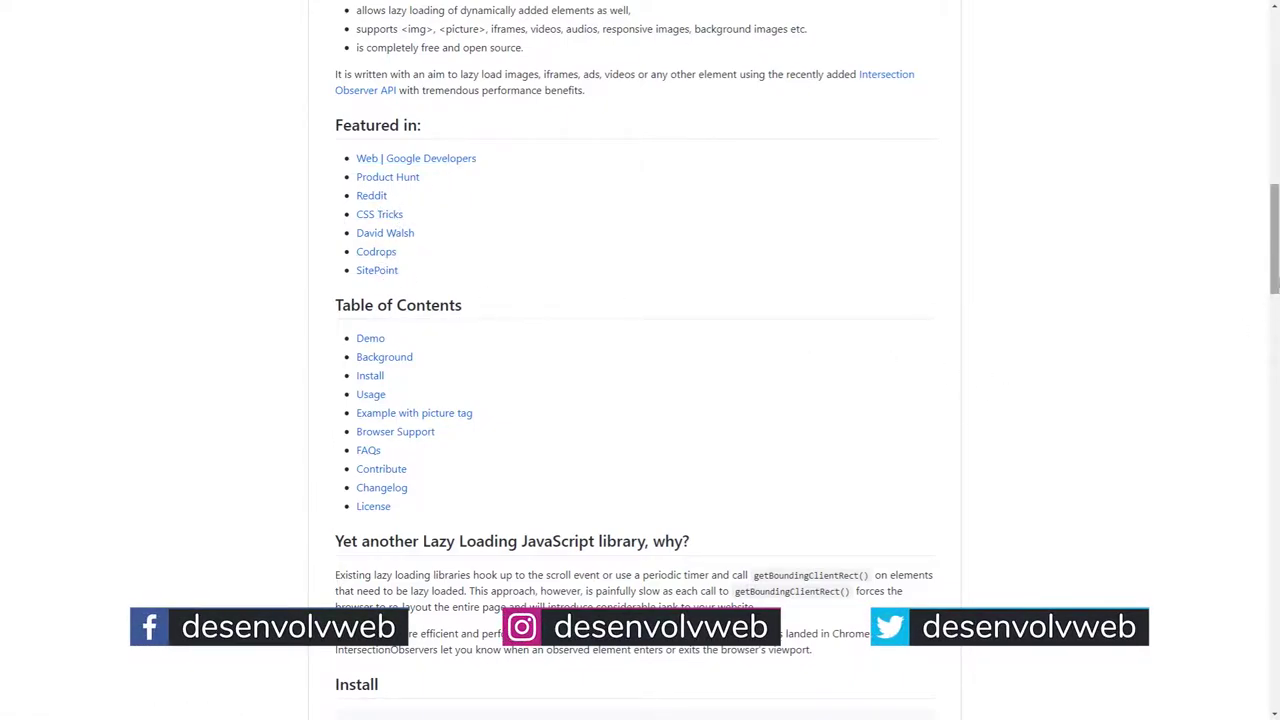
{"action": "scroll", "coordinate": [1273, 245], "scroll_direction": "down", "scroll_amount": 5}
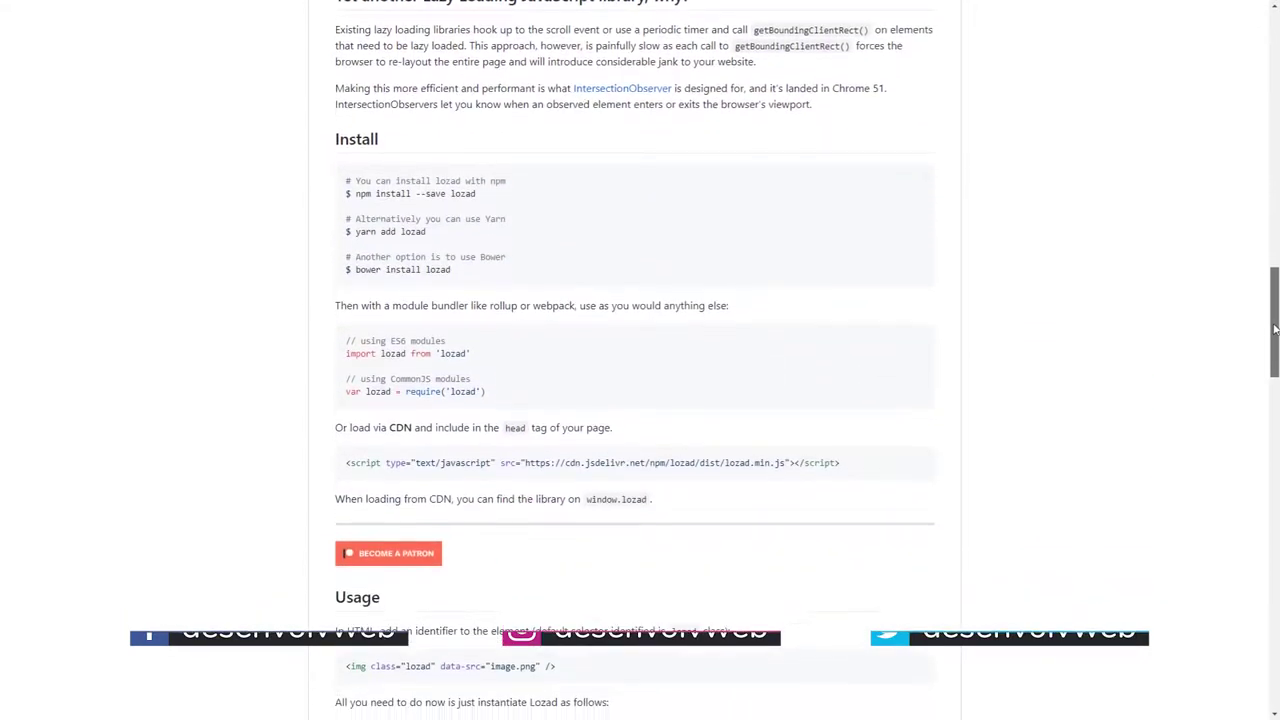
{"action": "left_click_drag", "start_coordinate": [334, 139], "coordinate": [380, 139]}
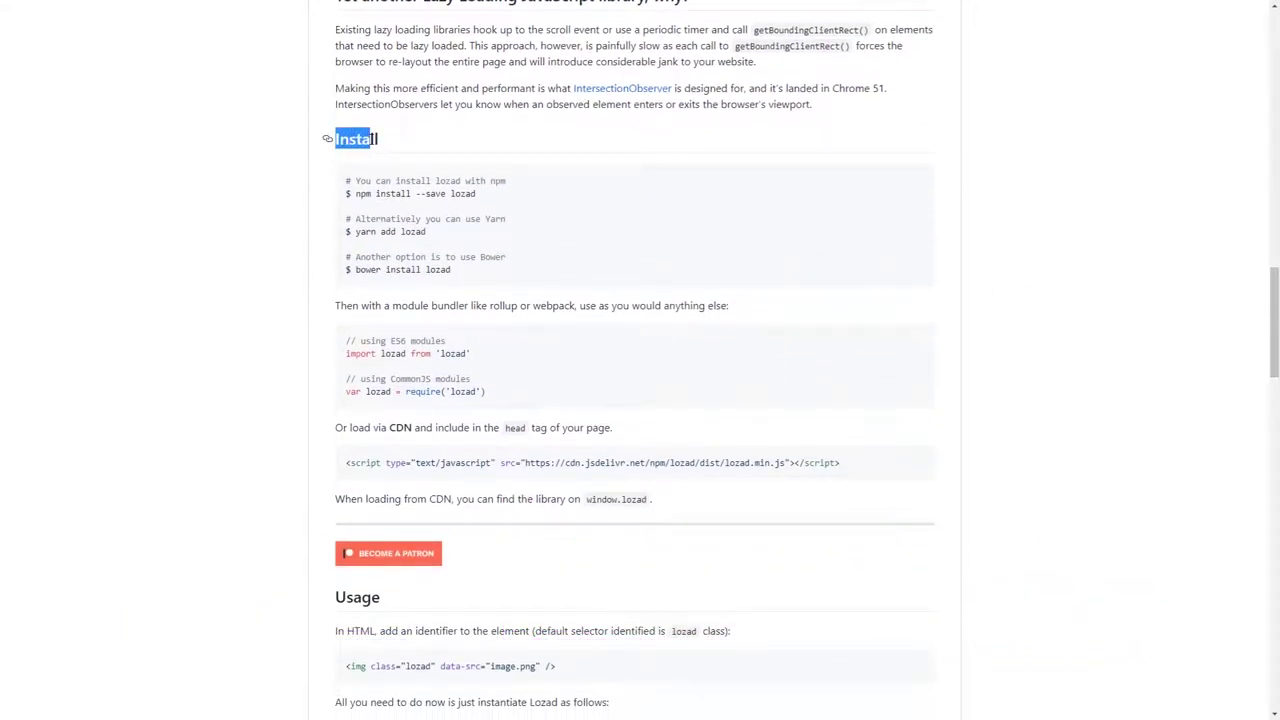
{"action": "left_click_drag", "start_coordinate": [455, 270], "coordinate": [413, 198]}
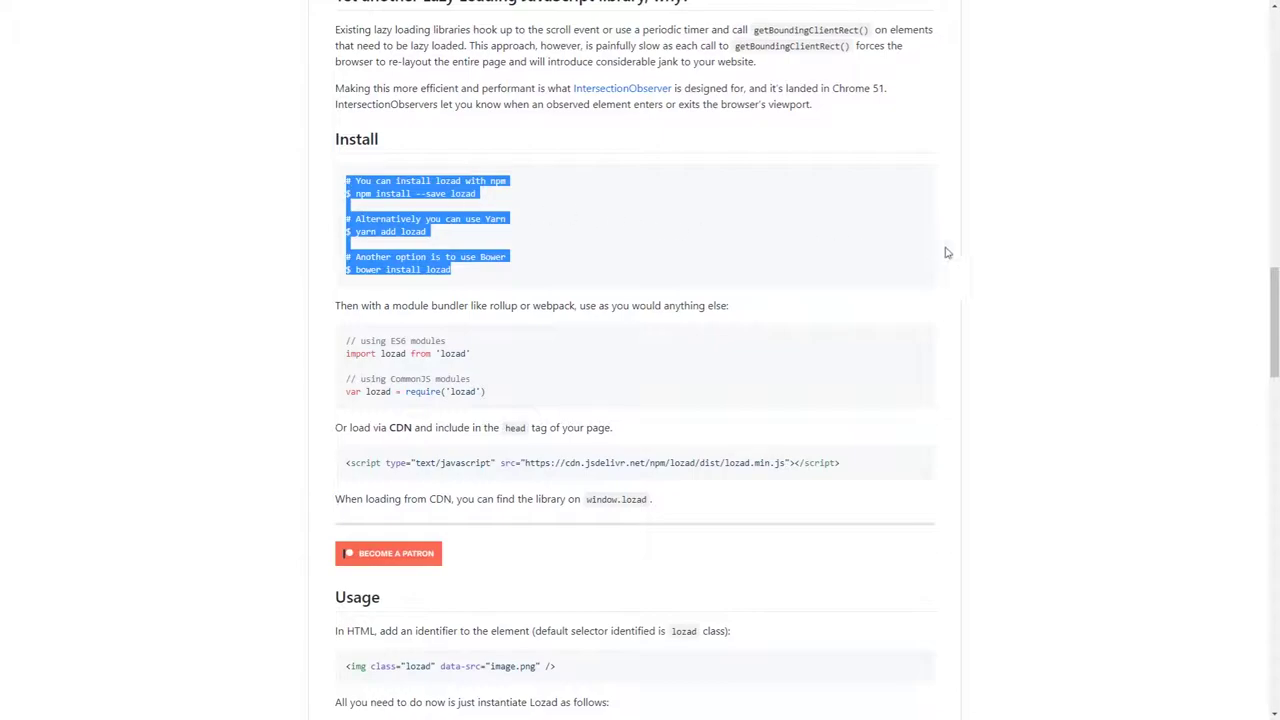
{"action": "left_click", "coordinate": [993, 250]}
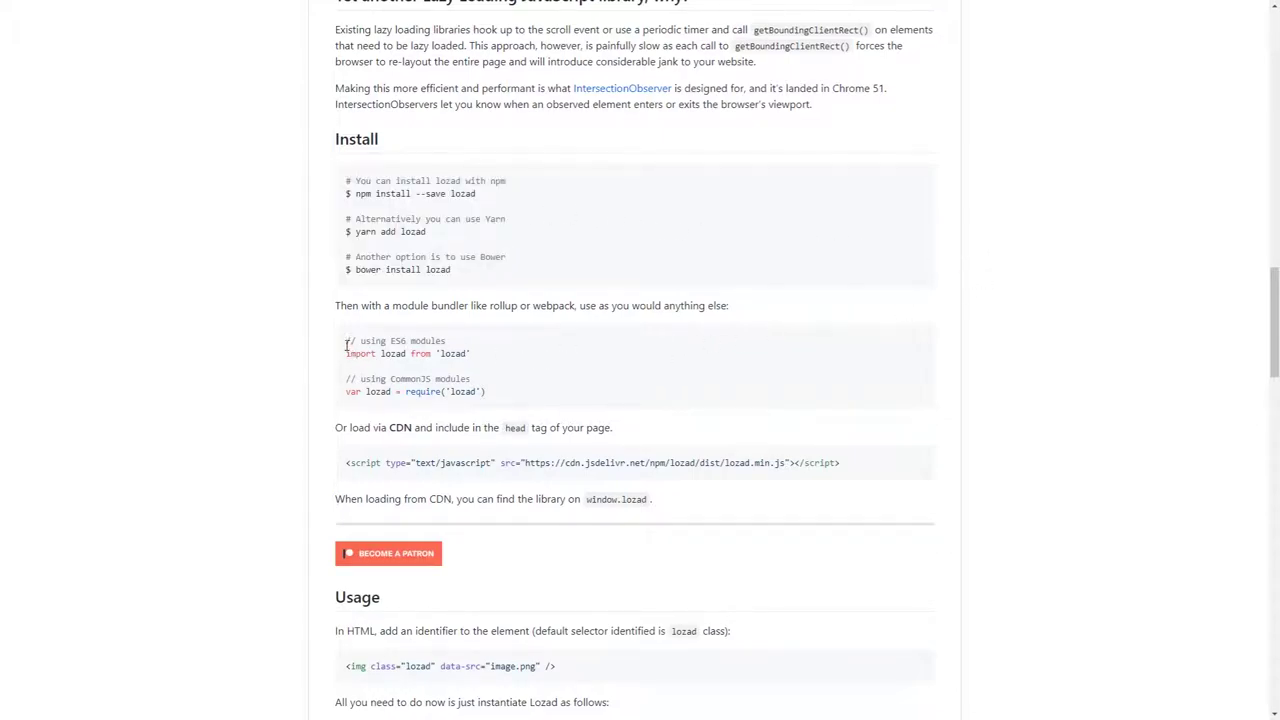
{"action": "left_click_drag", "start_coordinate": [346, 345], "coordinate": [452, 347]}
{"action": "left_click", "coordinate": [685, 358]}
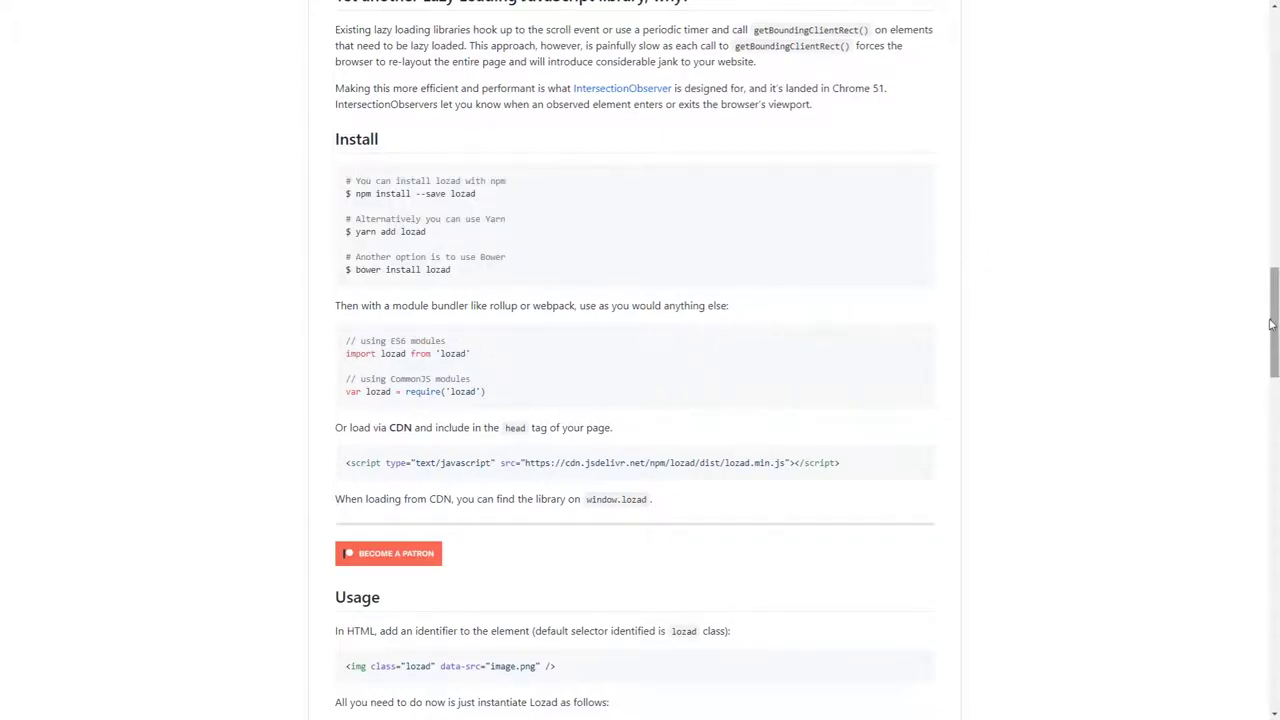
{"action": "left_click_drag", "start_coordinate": [1270, 323], "coordinate": [1262, 402]}
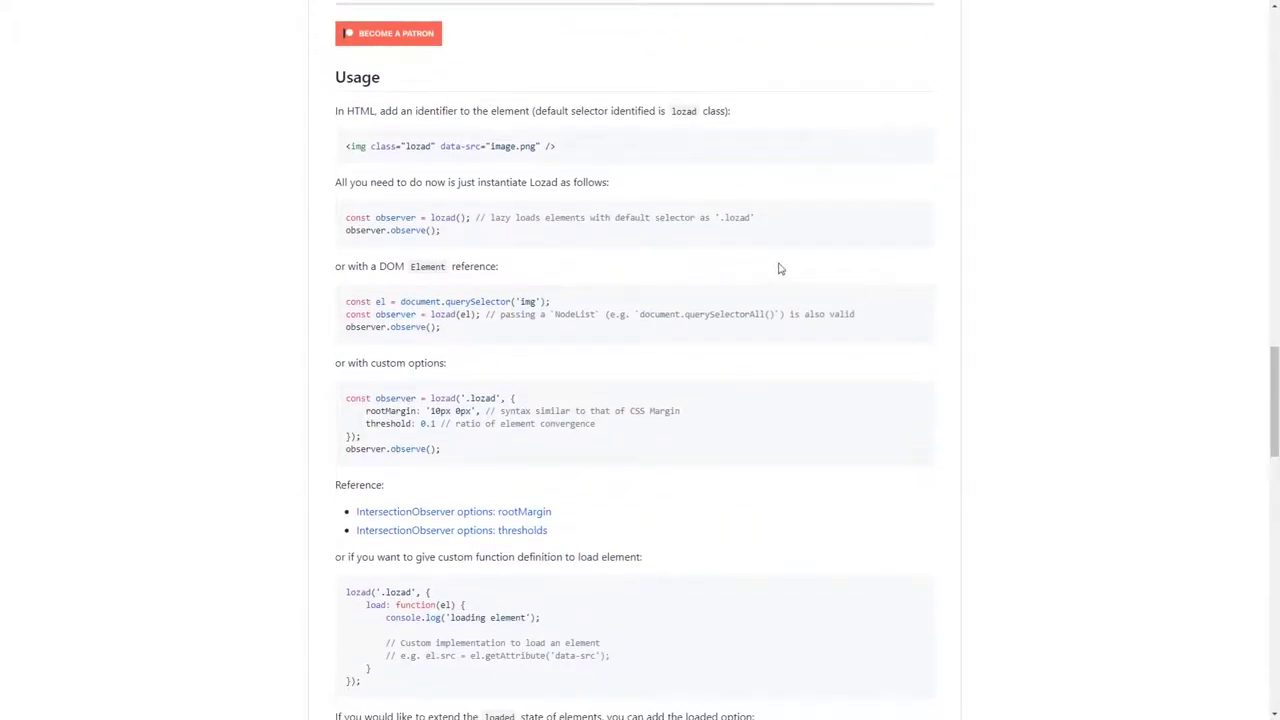
Highlight the lozad img tag and the two-line observer snippet in the Usage section
{"action": "left_click_drag", "start_coordinate": [558, 148], "coordinate": [347, 148]}
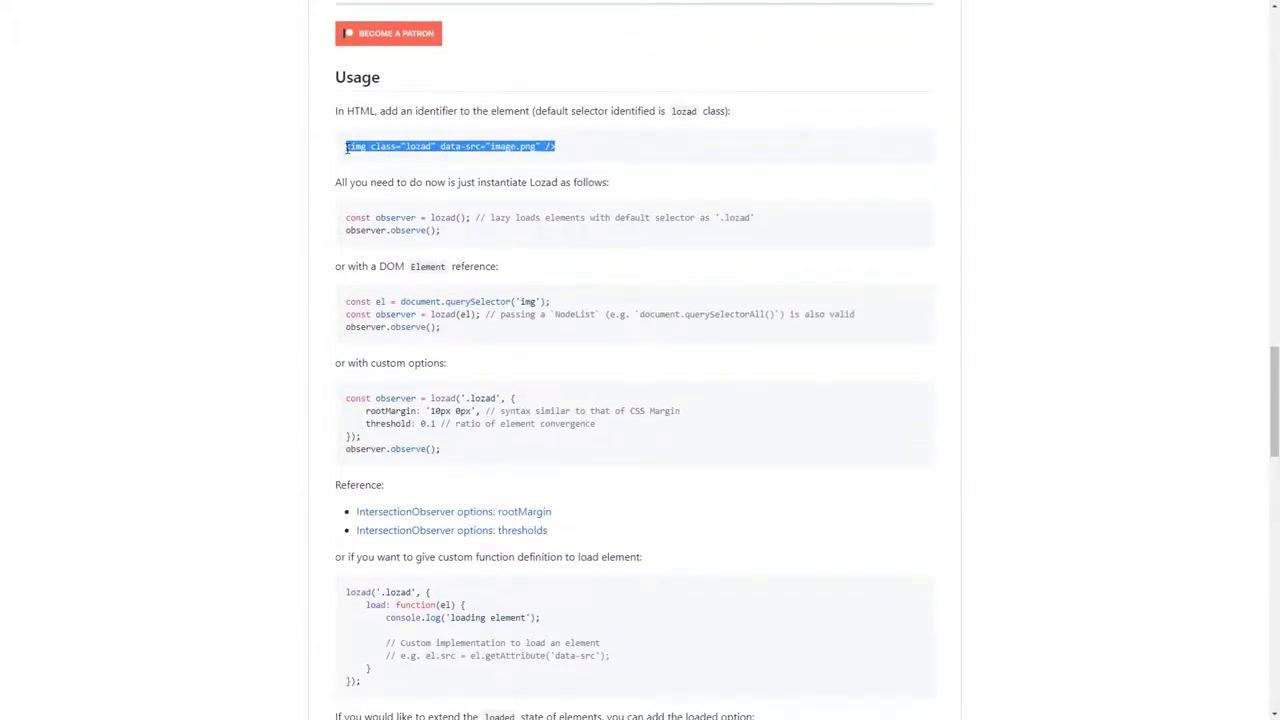
{"action": "left_click", "coordinate": [617, 158]}
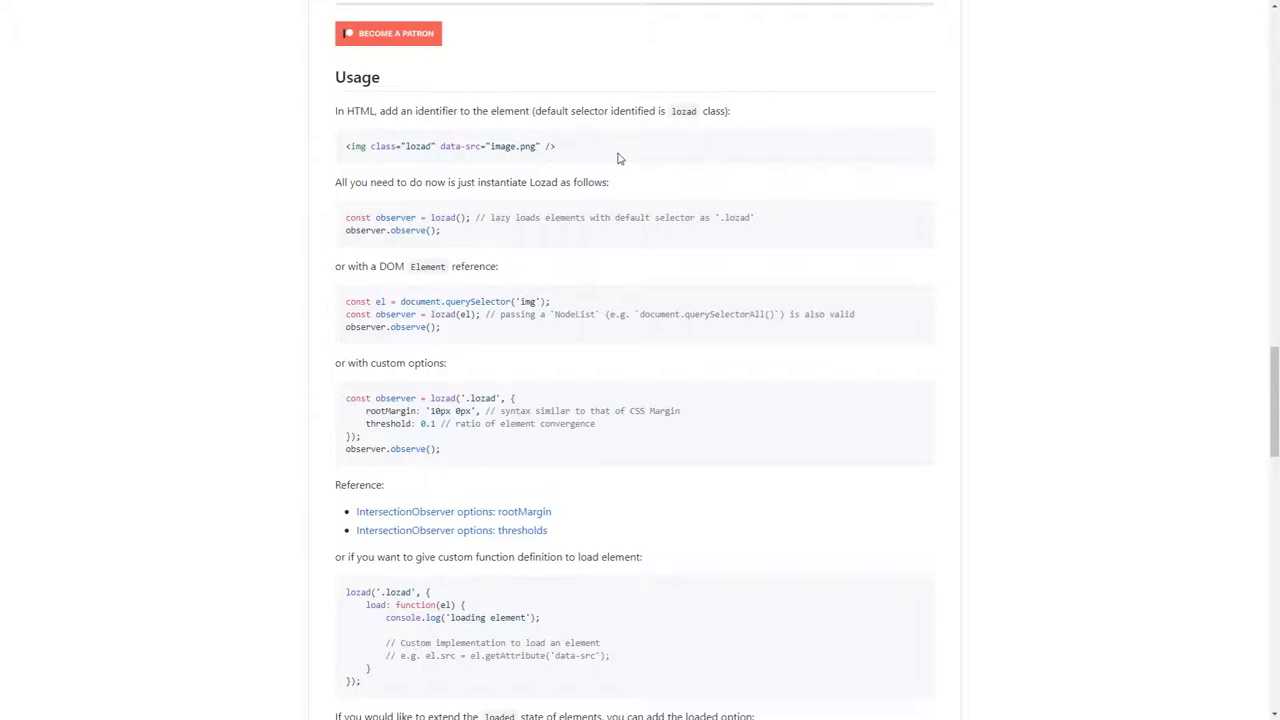
{"action": "left_click_drag", "start_coordinate": [464, 236], "coordinate": [345, 222]}
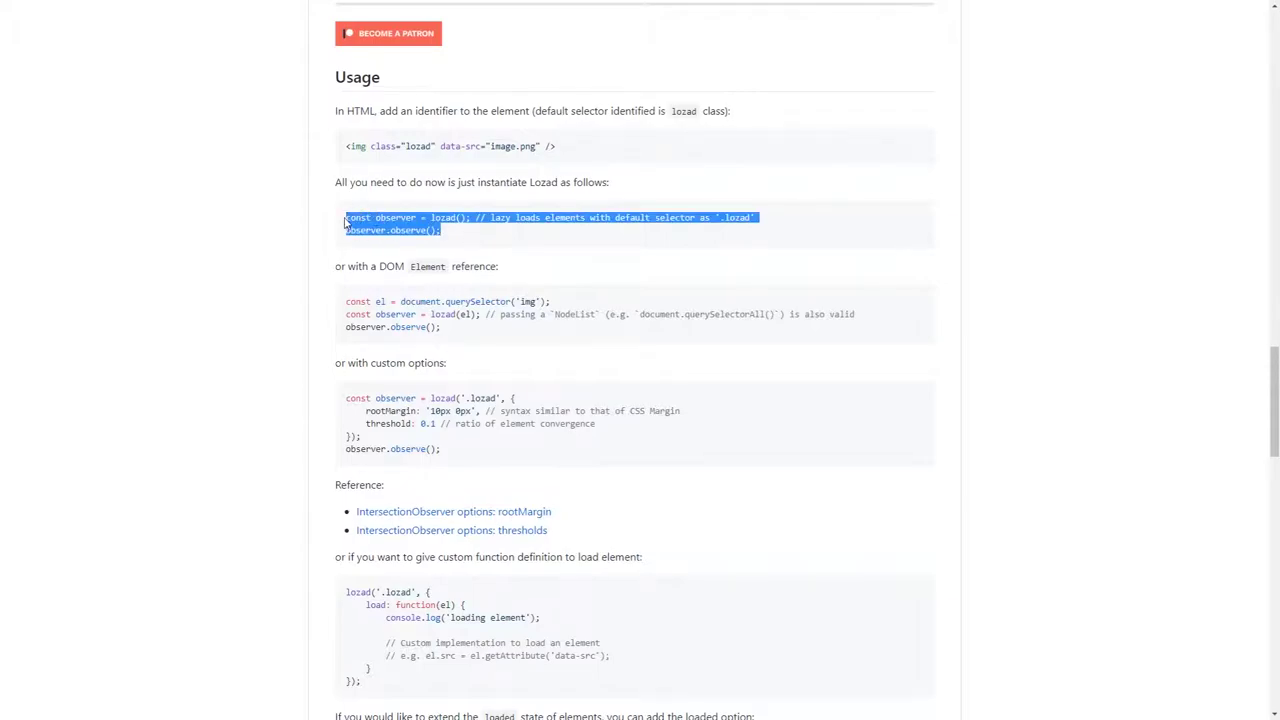
{"action": "left_click", "coordinate": [514, 243]}
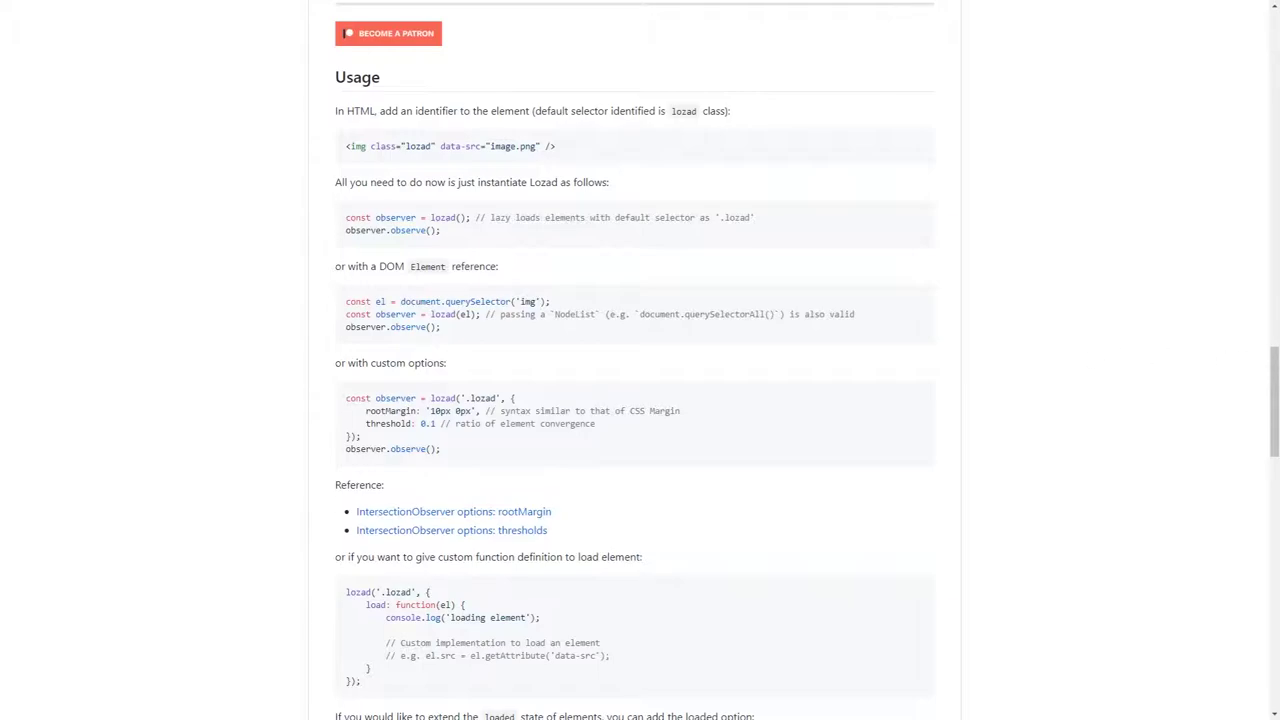
Scroll down to the picture-tag example, then scroll back up the README
{"action": "scroll", "coordinate": [640, 360], "scroll_direction": "down", "scroll_amount": 2}
{"action": "scroll", "coordinate": [640, 360], "scroll_direction": "down", "scroll_amount": 2}
{"action": "scroll", "coordinate": [640, 360], "scroll_direction": "down", "scroll_amount": 2}
{"action": "scroll", "coordinate": [640, 360], "scroll_direction": "down", "scroll_amount": 2}
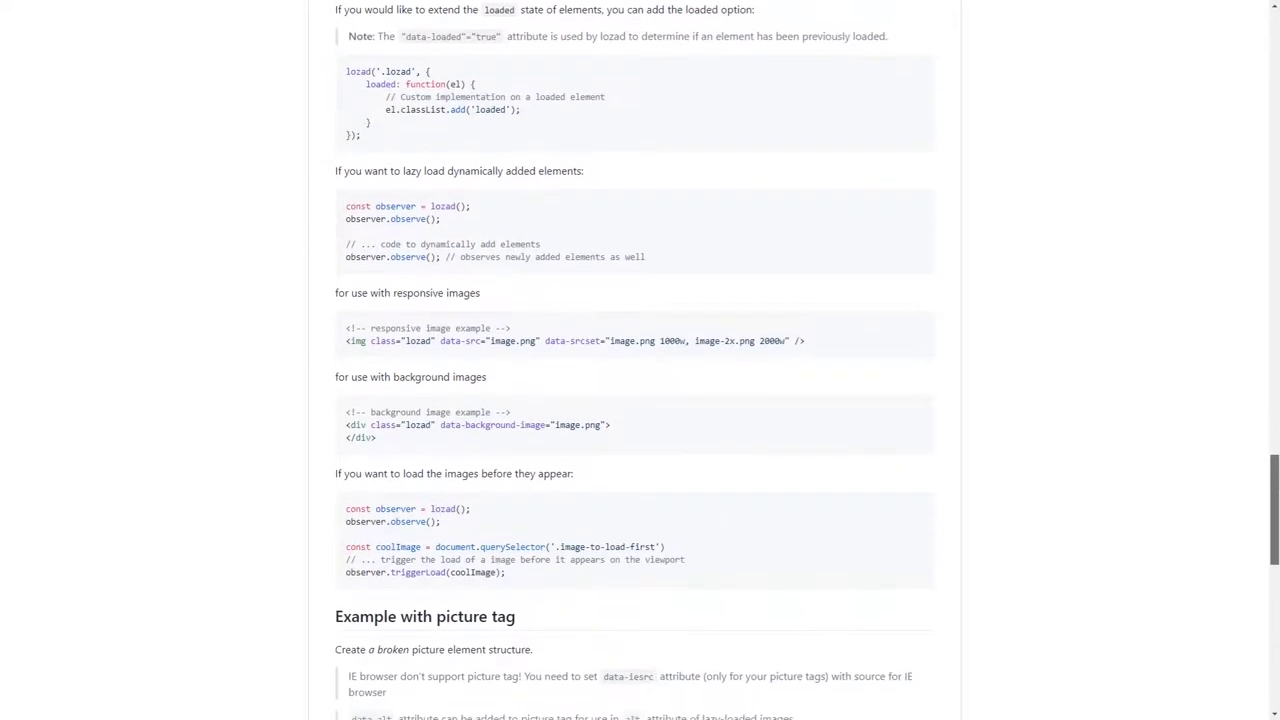
{"action": "scroll", "coordinate": [640, 360], "scroll_direction": "down", "scroll_amount": 3}
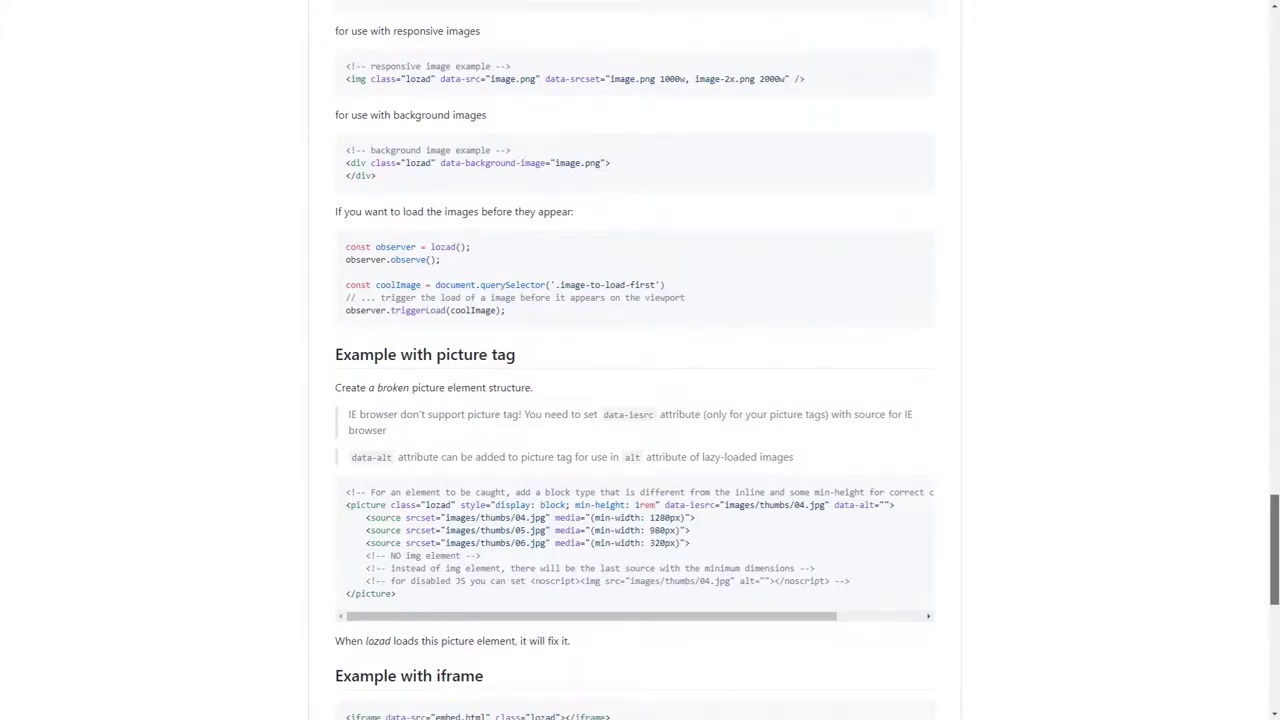
{"action": "scroll", "coordinate": [640, 360], "scroll_direction": "up", "scroll_amount": 15}
{"action": "scroll", "coordinate": [640, 360], "scroll_direction": "up", "scroll_amount": 10}
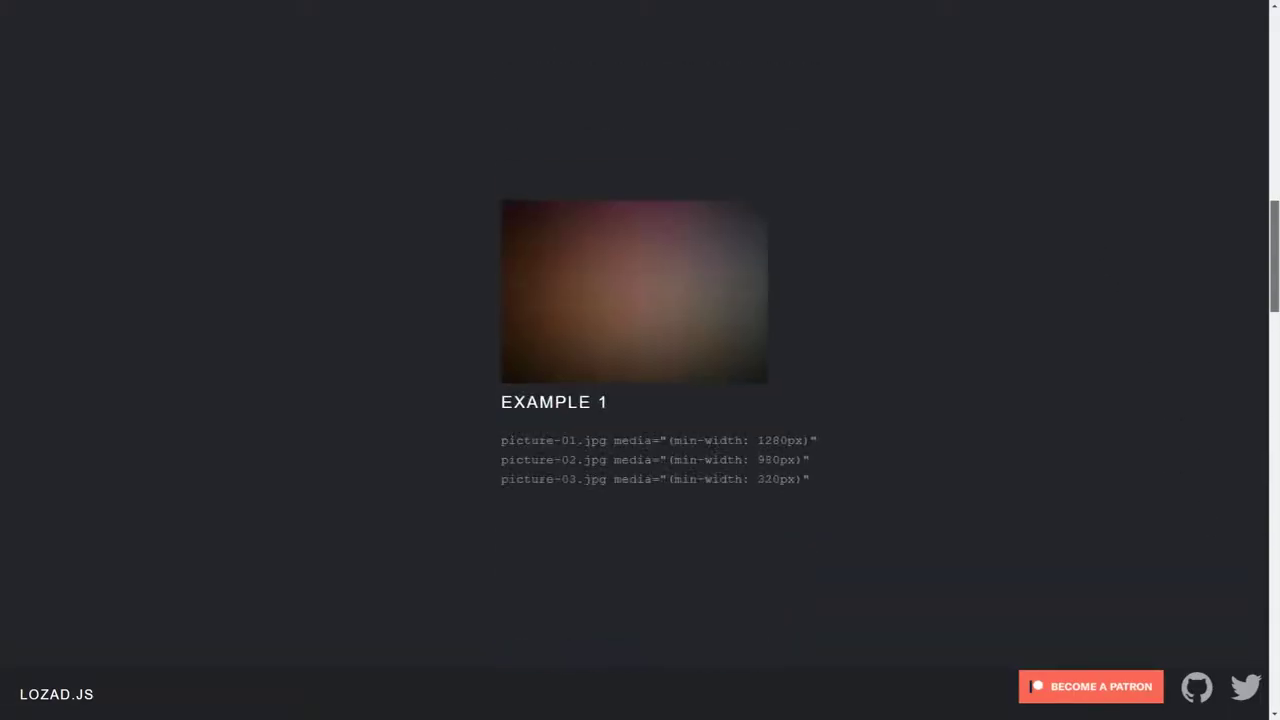
Drag the scrollbar back to the top of the Lozad.js demo gallery
{"action": "left_click_drag", "start_coordinate": [1268, 492], "coordinate": [1268, 90]}
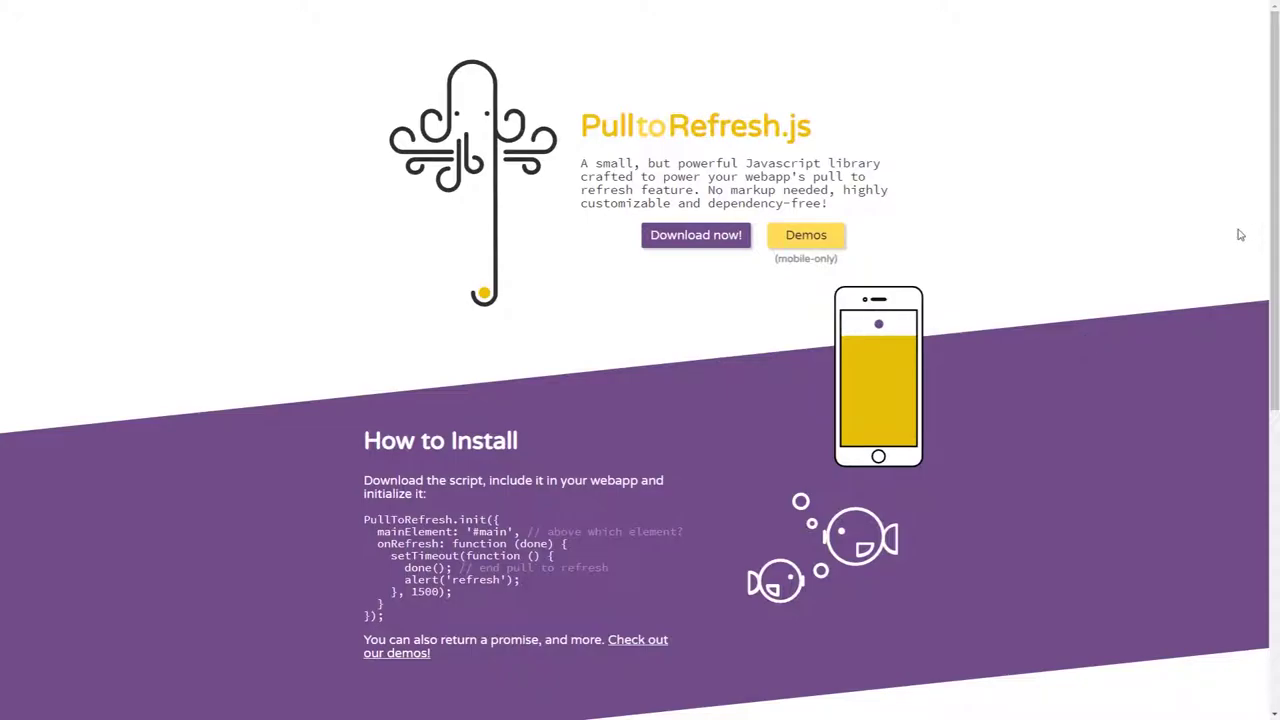
{"action": "mouse_move", "coordinate": [1275, 236]}
{"action": "left_mouse_down"}
{"action": "mouse_move", "coordinate": [1255, 343]}
{"action": "mouse_move", "coordinate": [1236, 372]}
{"action": "left_mouse_up"}
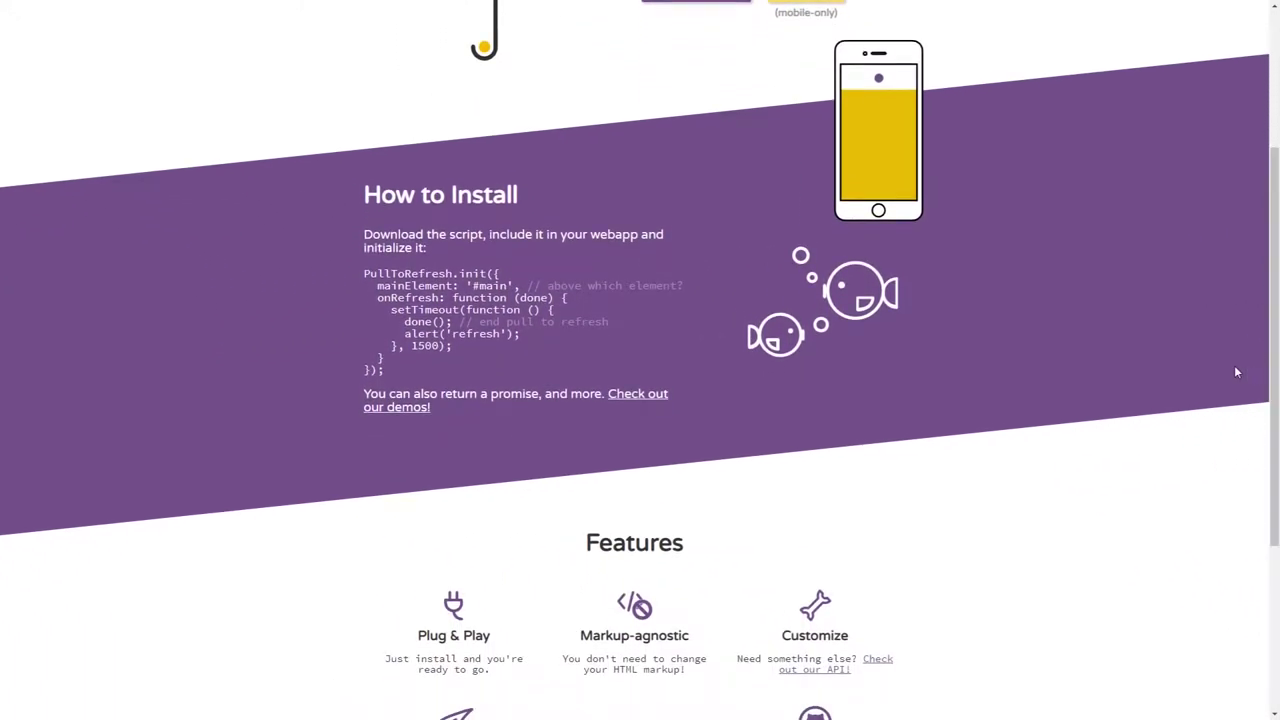
{"action": "mouse_move", "coordinate": [358, 268]}
{"action": "left_mouse_down"}
{"action": "mouse_move", "coordinate": [378, 287]}
{"action": "mouse_move", "coordinate": [520, 286]}
{"action": "left_mouse_up"}
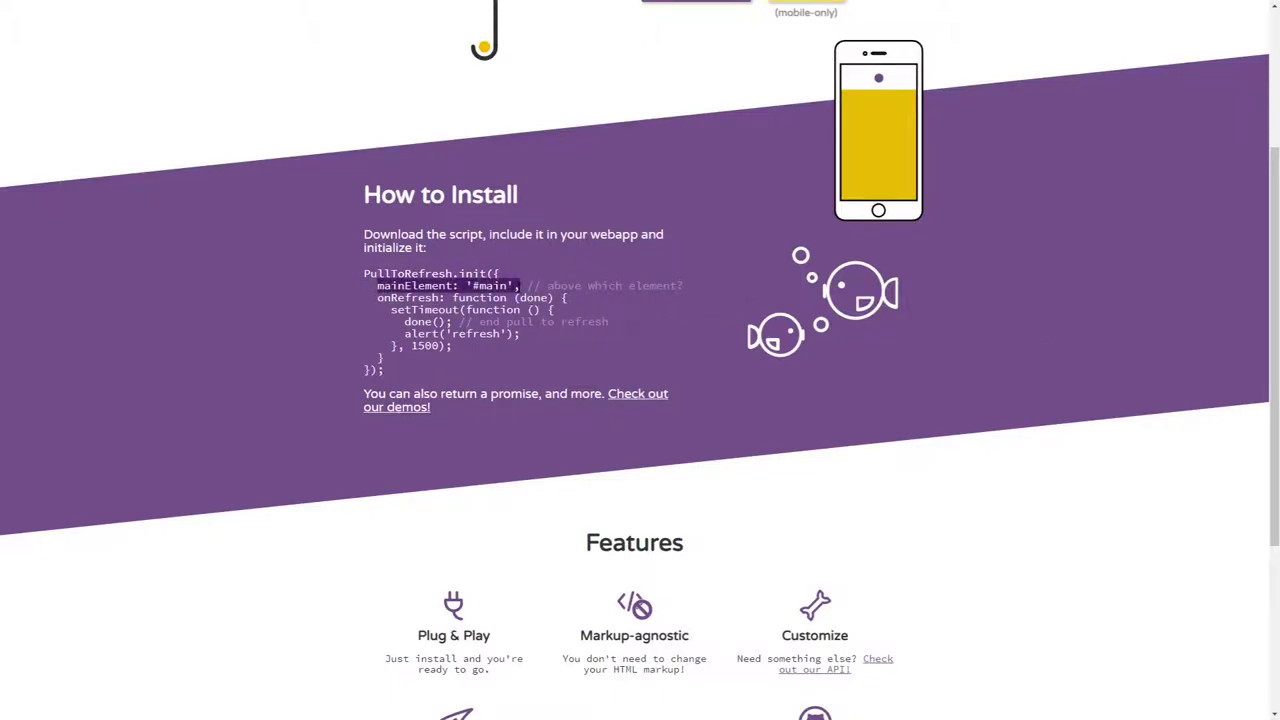
{"action": "left_click_drag", "start_coordinate": [378, 298], "coordinate": [440, 298]}
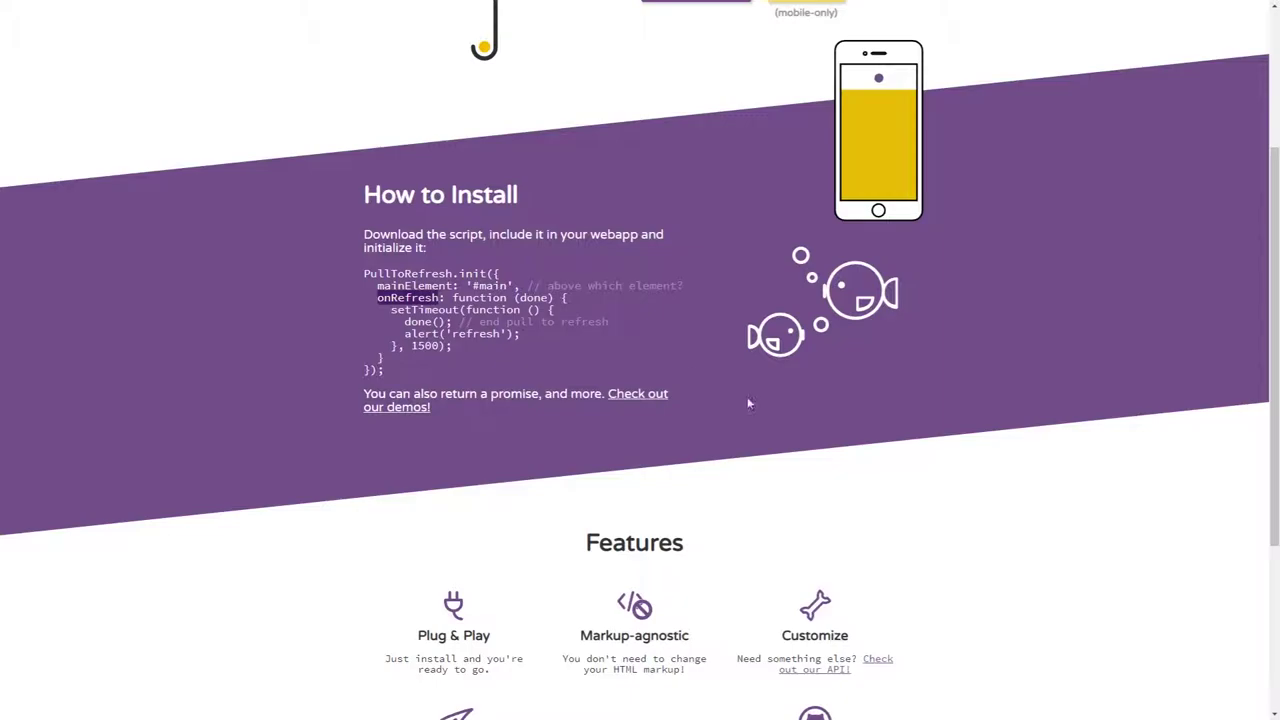
{"action": "left_click", "coordinate": [1052, 431]}
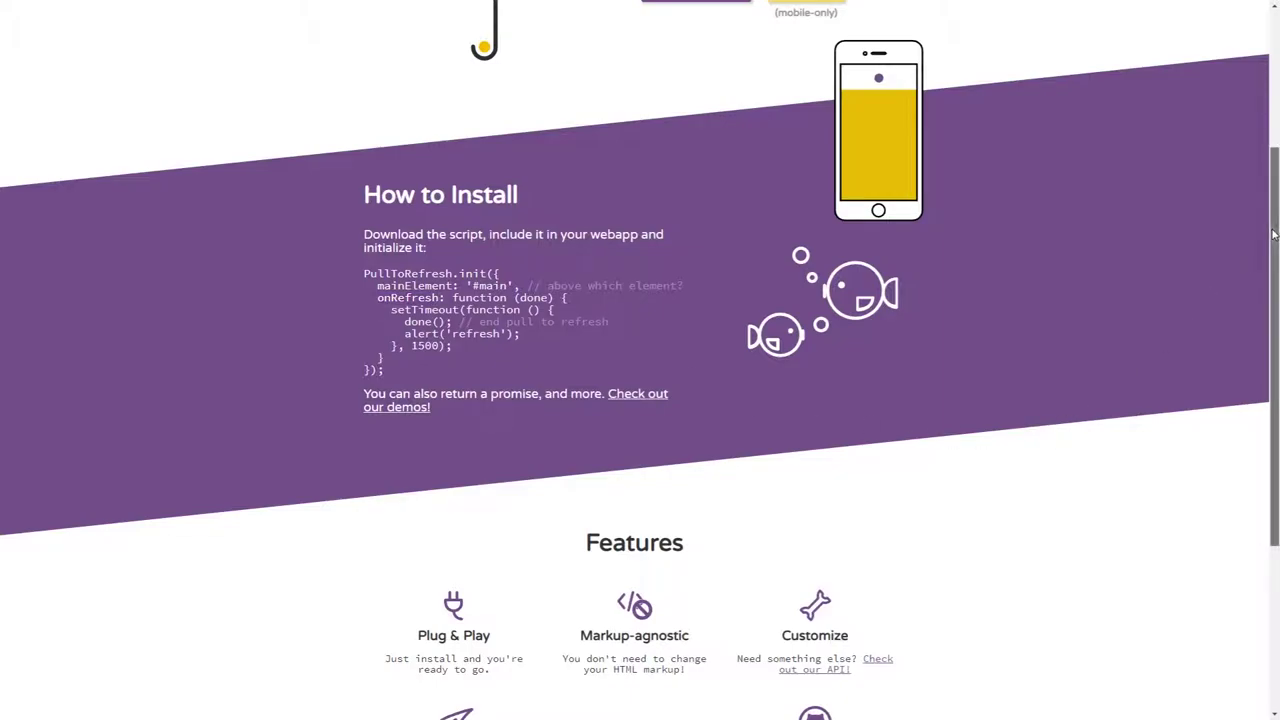
{"action": "left_click_drag", "start_coordinate": [1274, 242], "coordinate": [1274, 407]}
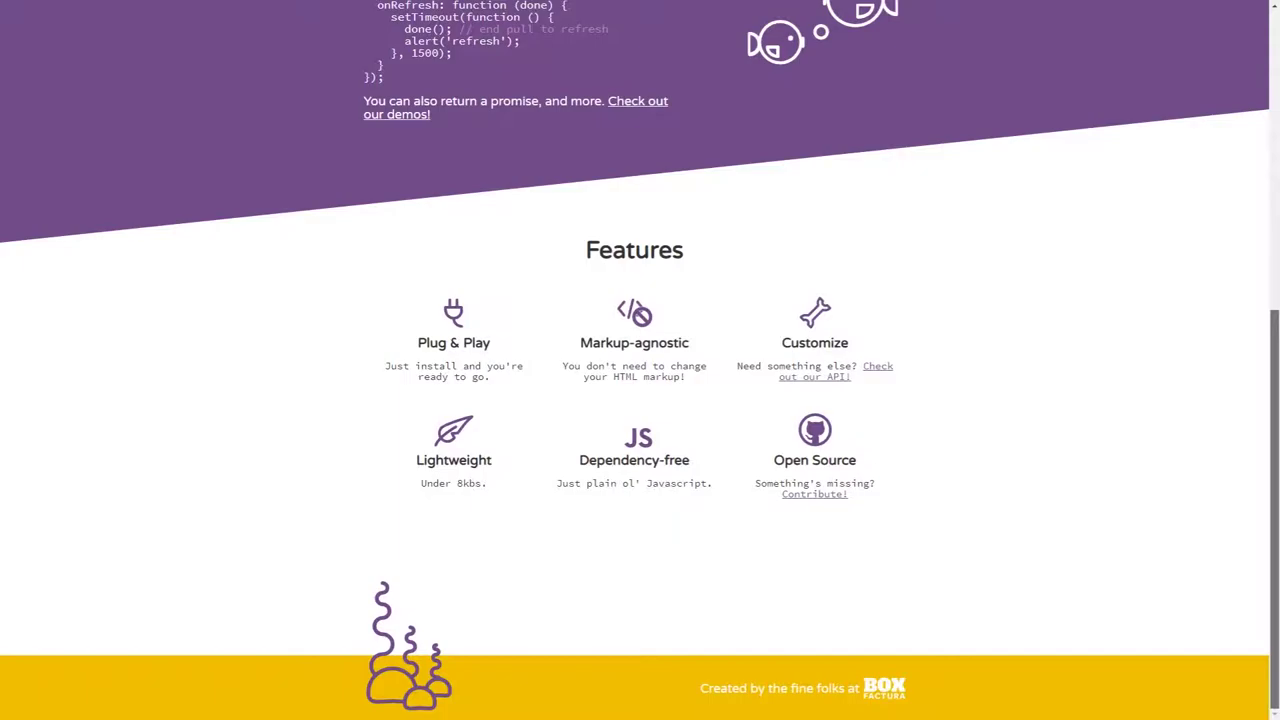
{"action": "scroll", "coordinate": [1241, 210], "scroll_direction": "up", "scroll_amount": 5}
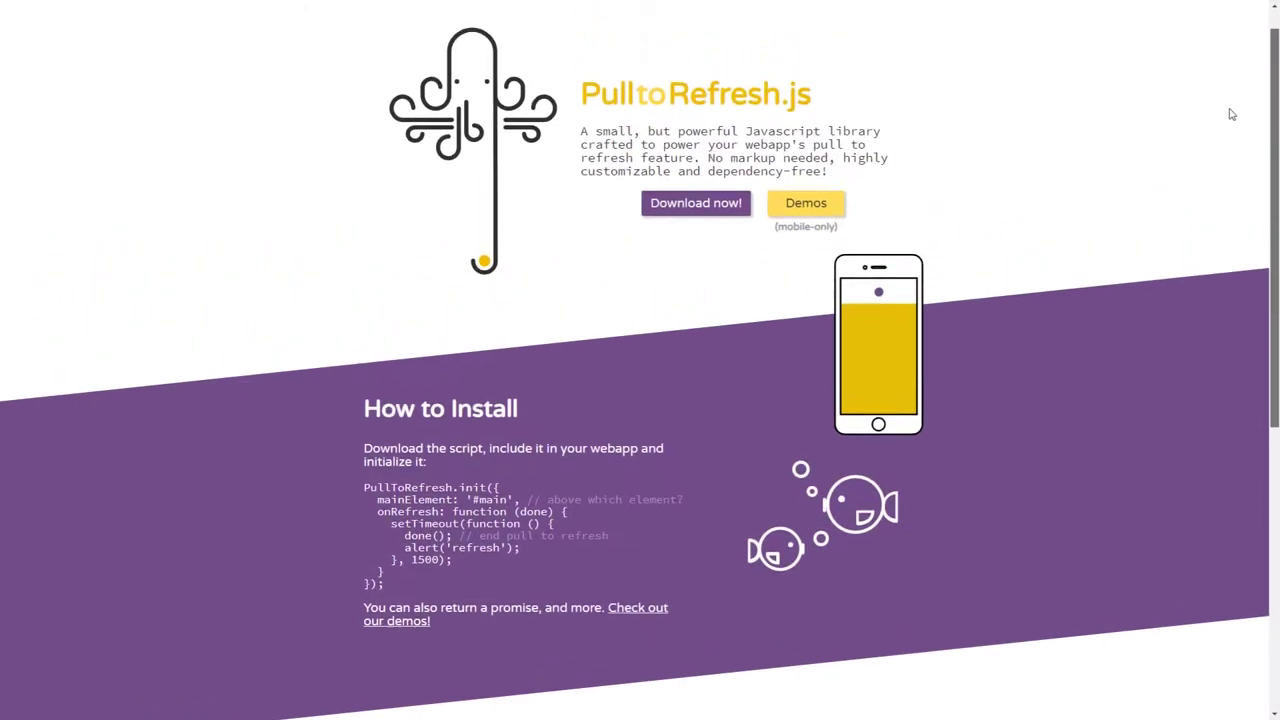
Open the basic PullToRefresh demo, pull down to refresh, and dismiss the alert
{"action": "left_click", "coordinate": [801, 208]}
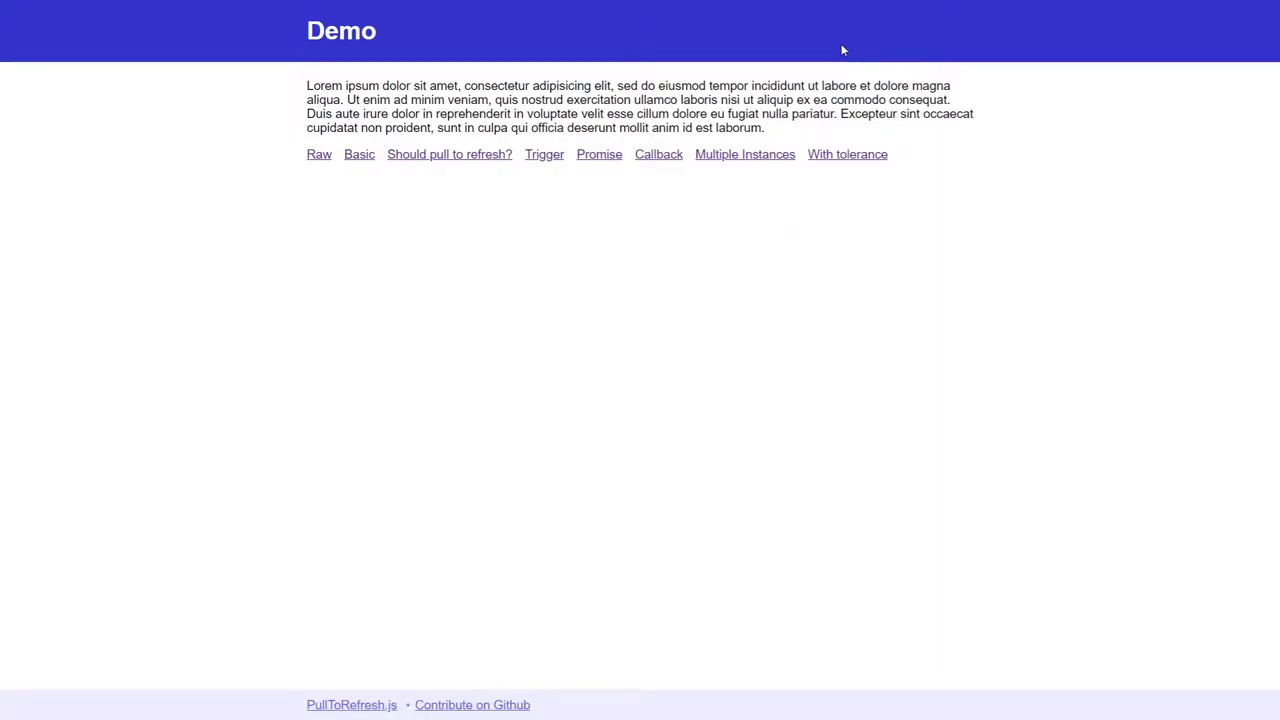
{"action": "left_click_drag", "start_coordinate": [843, 46], "coordinate": [850, 241]}
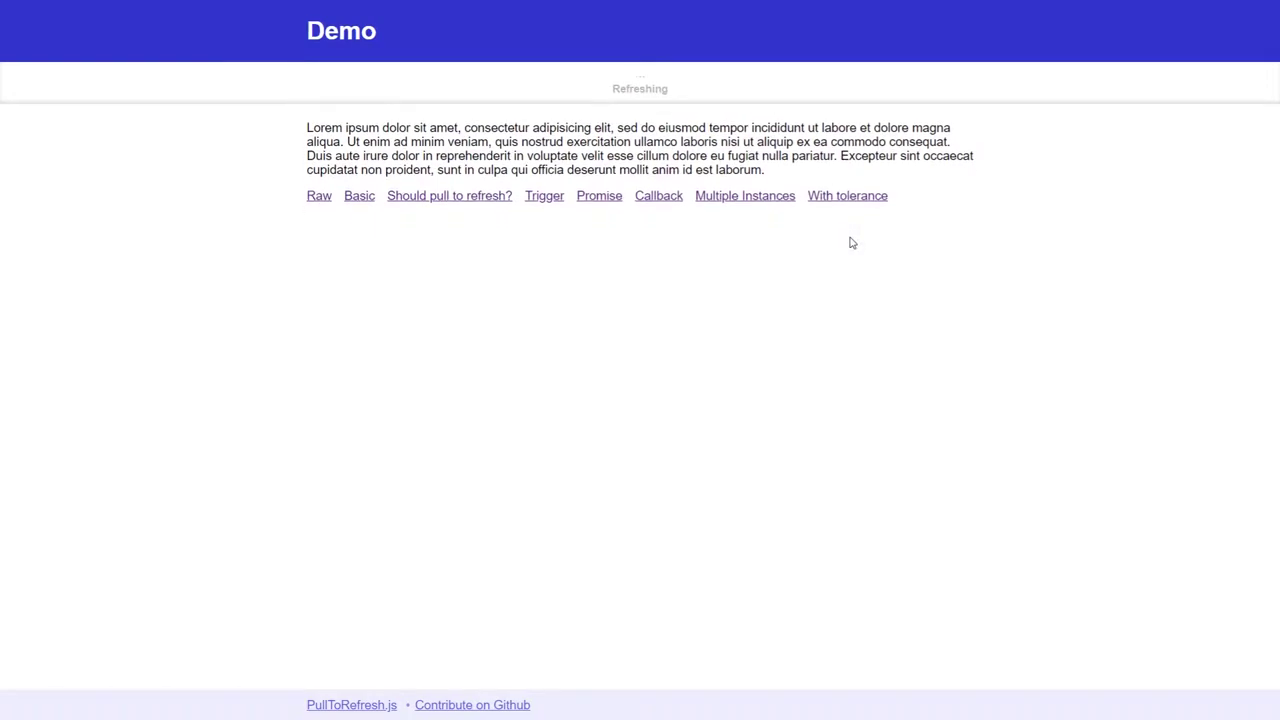
{"action": "left_click", "coordinate": [760, 68]}
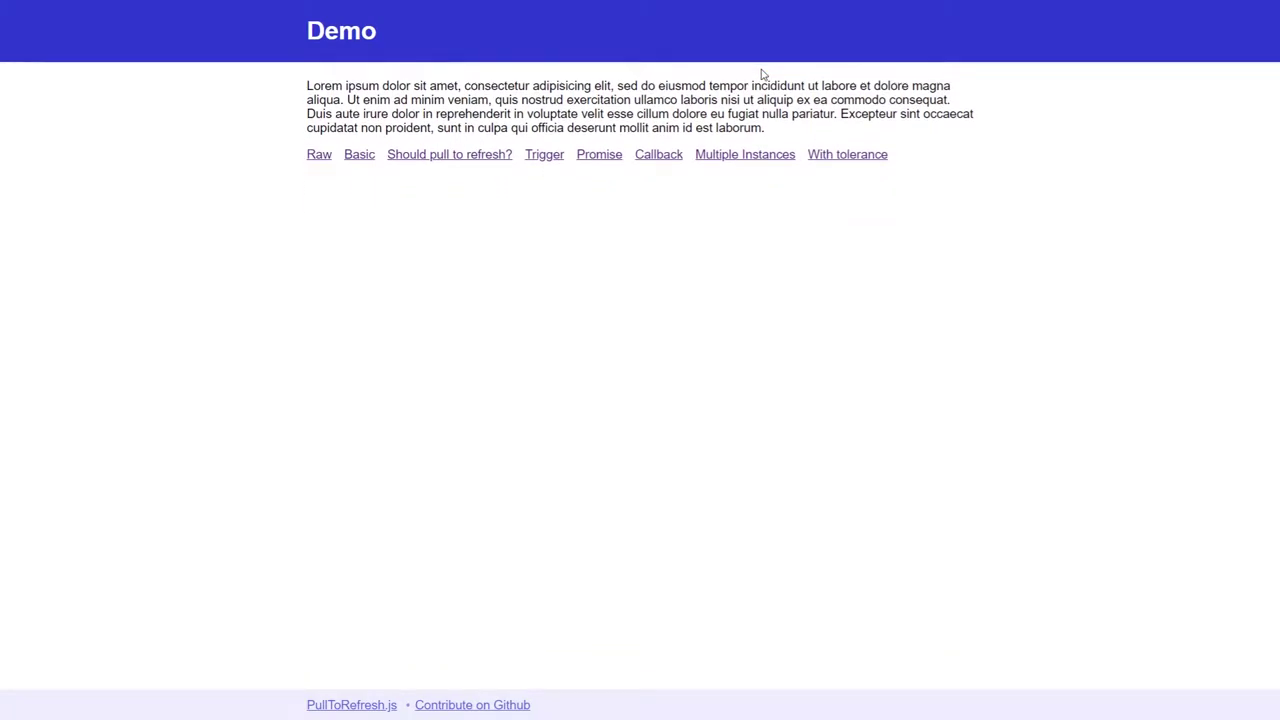
In the 'Should pull to refresh?' demo, enable the checkbox, pull to refresh, and dismiss the alert
{"action": "left_click", "coordinate": [453, 158]}
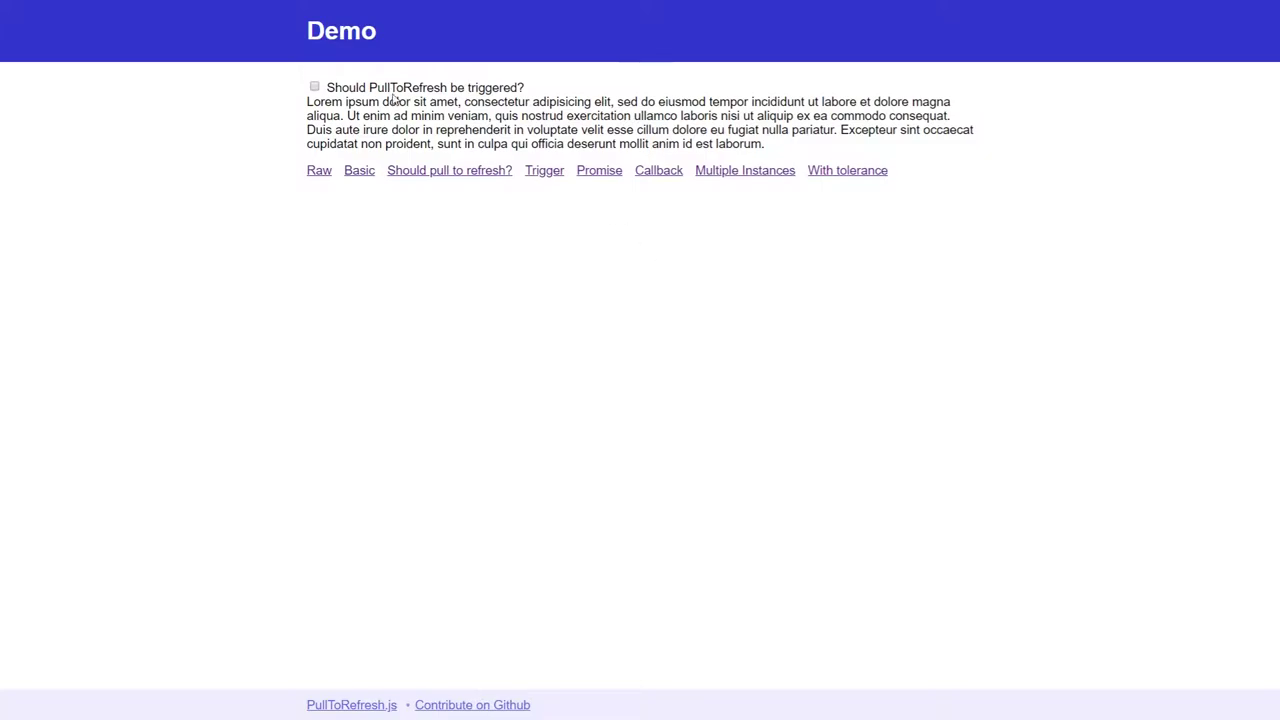
{"action": "left_click", "coordinate": [315, 87]}
{"action": "left_click_drag", "start_coordinate": [650, 65], "coordinate": [672, 290]}
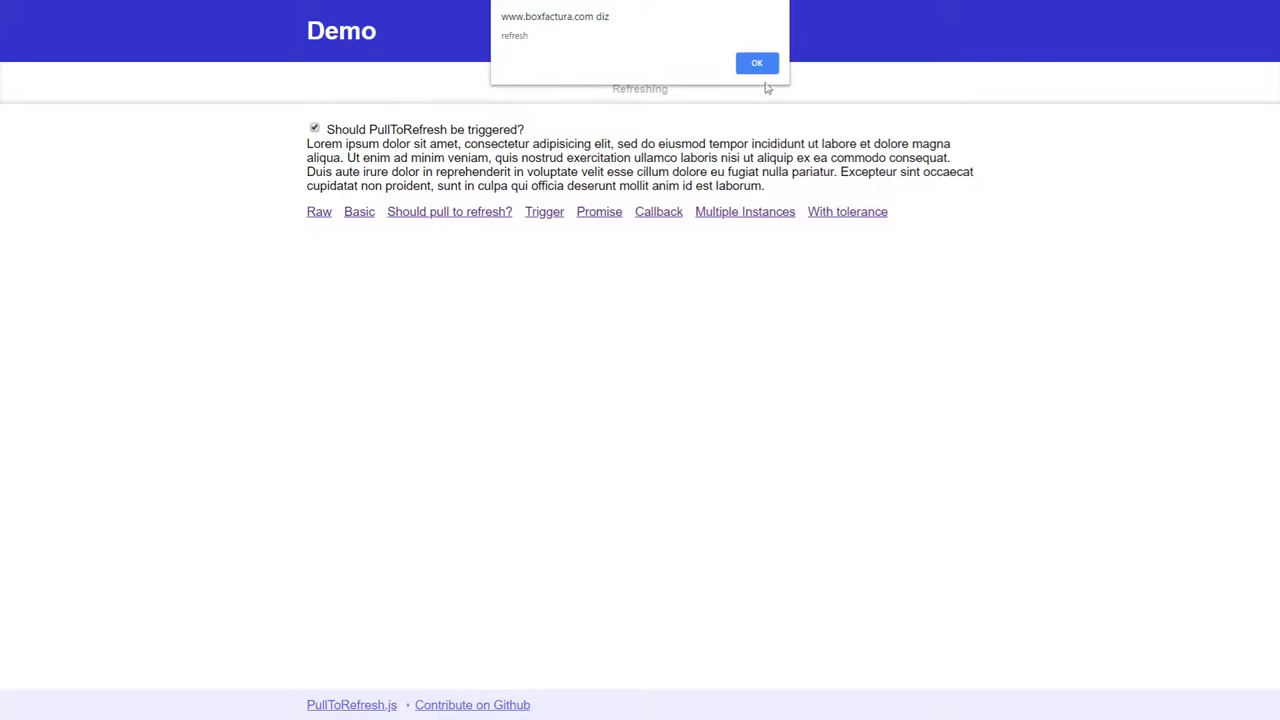
{"action": "left_click", "coordinate": [764, 67]}
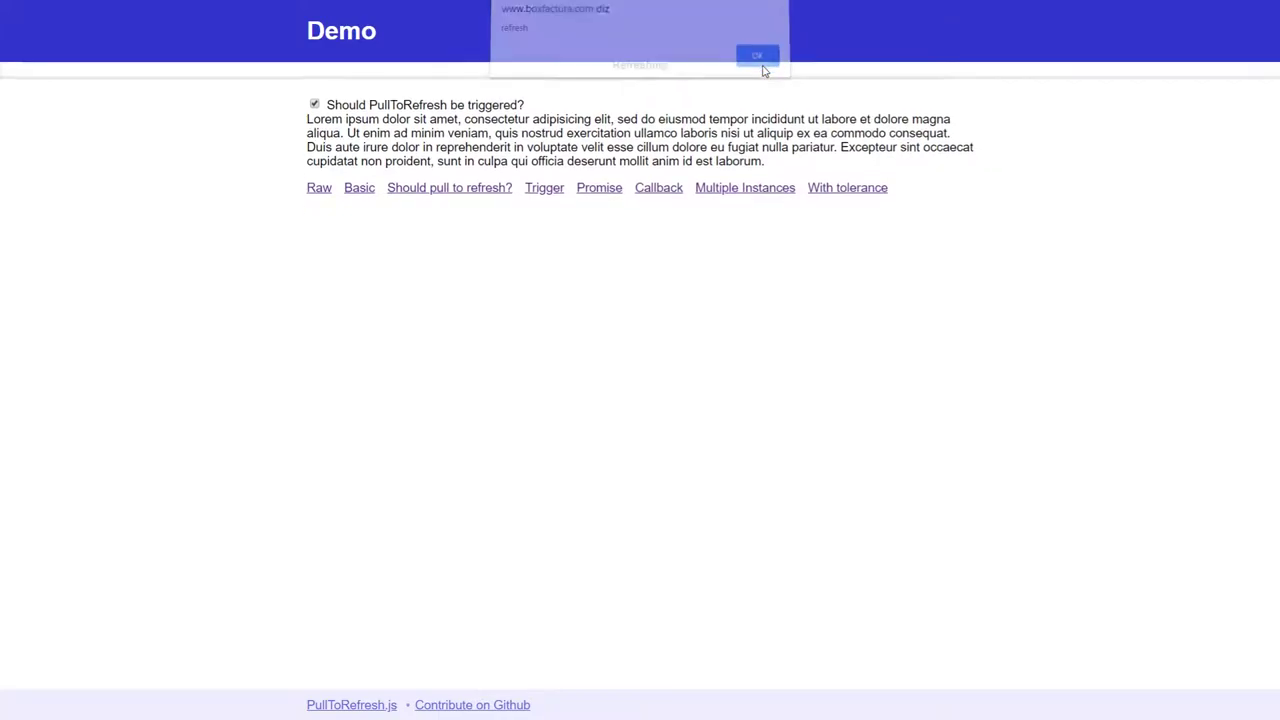
In the Trigger demo, start a refresh programmatically and dismiss the alert
{"action": "left_click", "coordinate": [544, 172]}
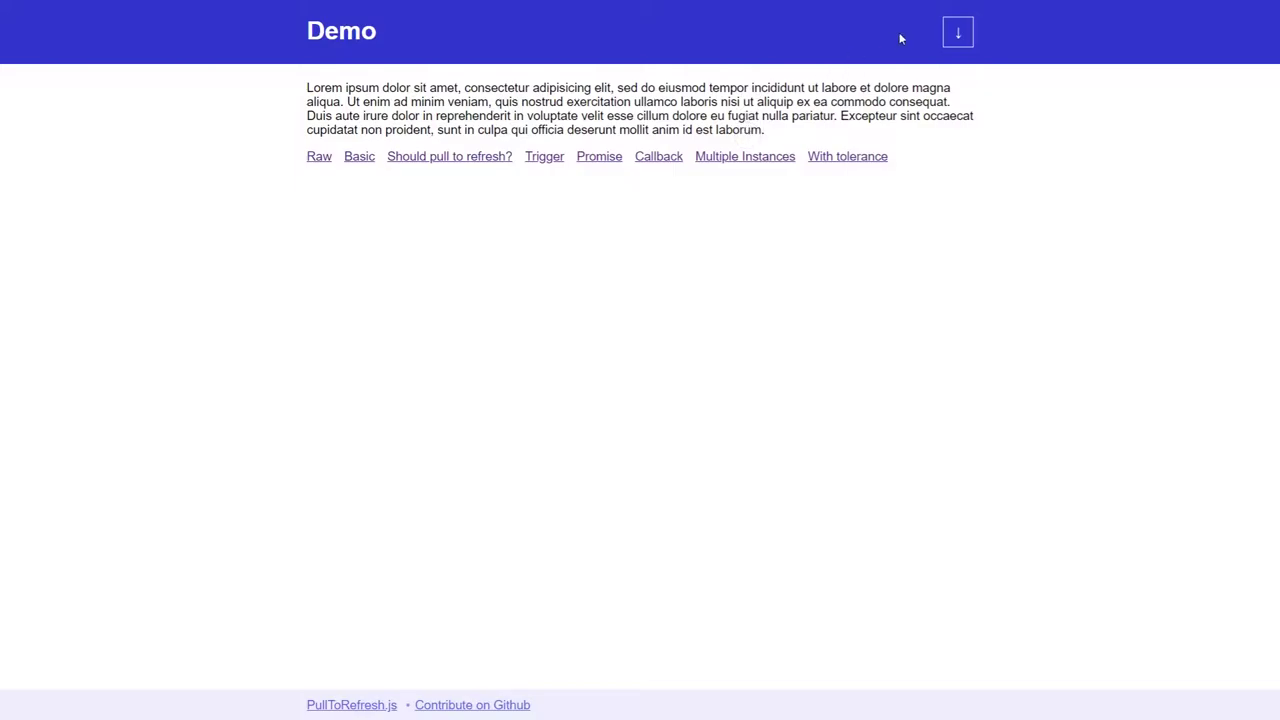
{"action": "left_click", "coordinate": [958, 33]}
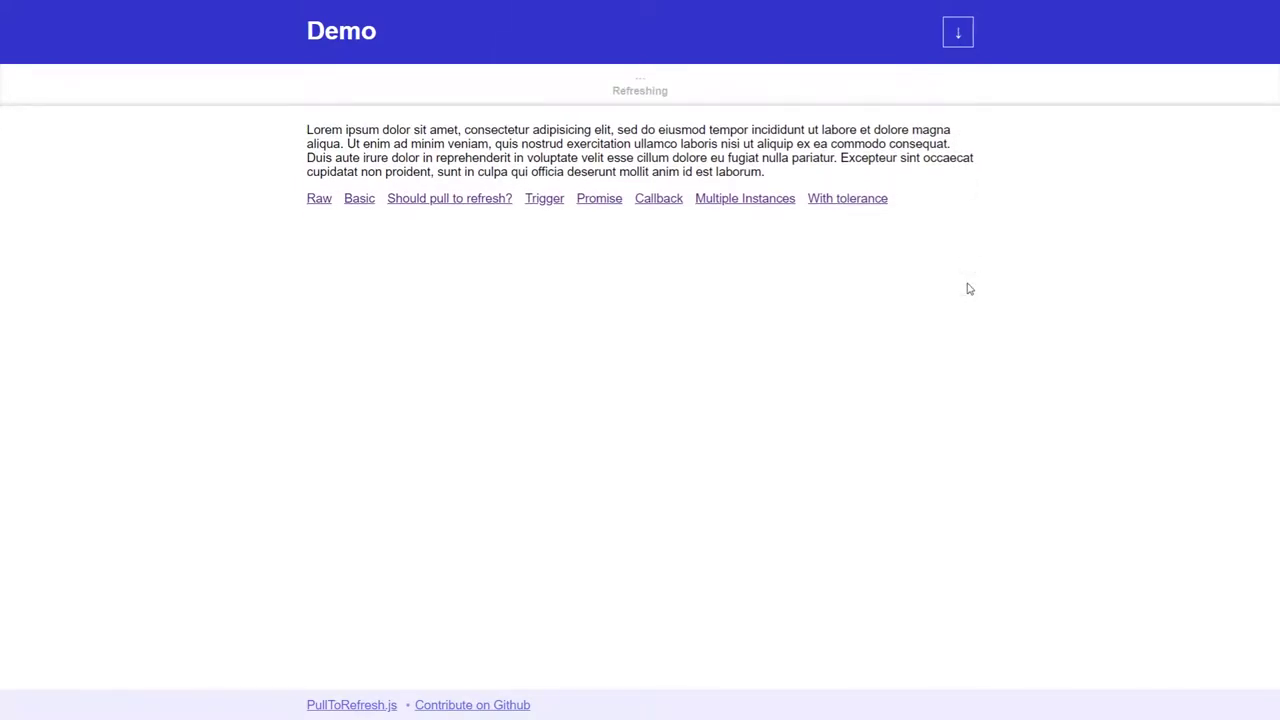
{"action": "left_click", "coordinate": [768, 64]}
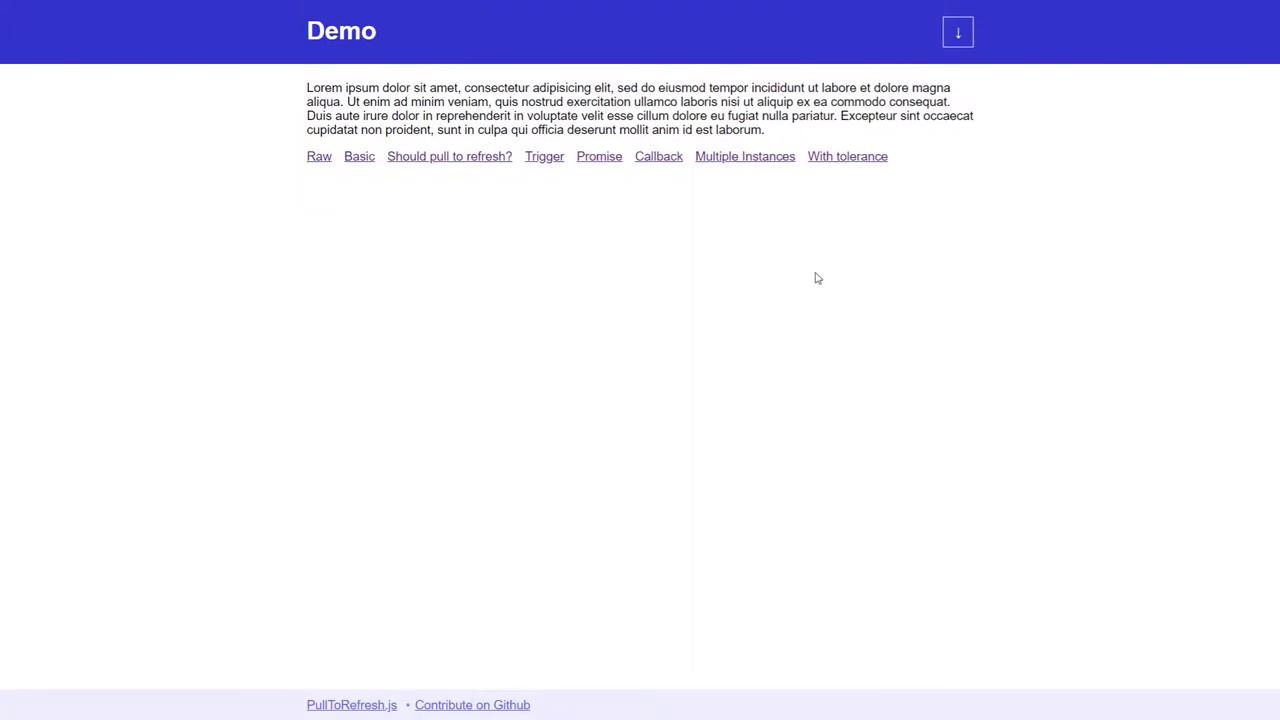
Open the pulltorefresh.js GitHub repo, scroll through its README, then follow the homepage link
{"action": "left_click", "coordinate": [490, 706]}
{"action": "scroll", "coordinate": [1240, 250], "scroll_direction": "down", "scroll_amount": 3}
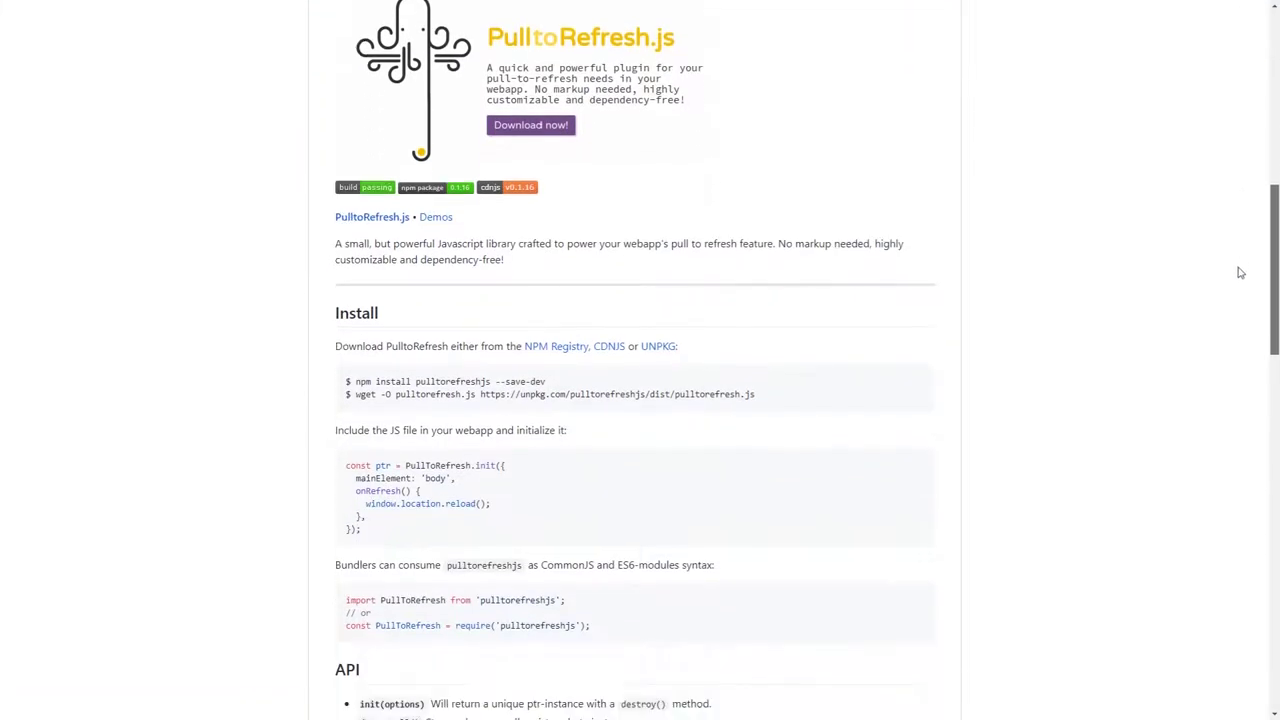
{"action": "scroll", "coordinate": [1240, 272], "scroll_direction": "down", "scroll_amount": 2}
{"action": "scroll", "coordinate": [1260, 300], "scroll_direction": "down", "scroll_amount": 3}
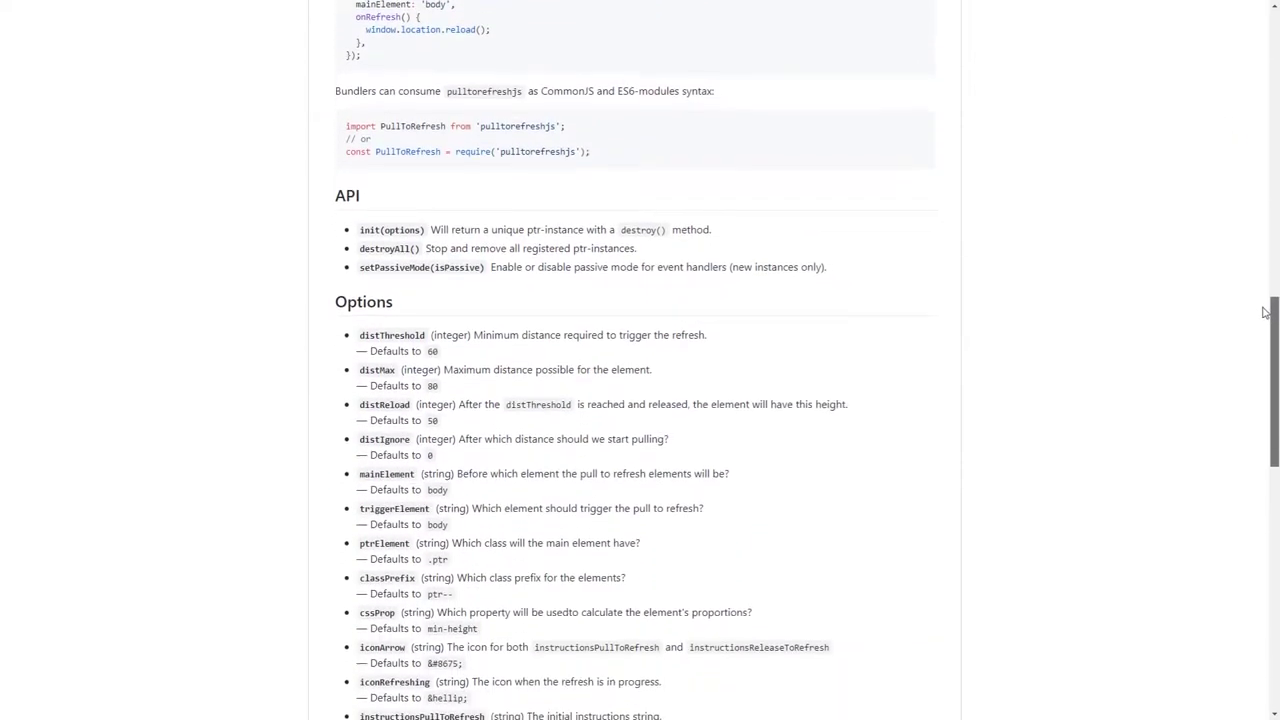
{"action": "scroll", "coordinate": [1263, 312], "scroll_direction": "down", "scroll_amount": 1}
{"action": "scroll", "coordinate": [1254, 401], "scroll_direction": "down", "scroll_amount": 3}
{"action": "scroll", "coordinate": [1250, 350], "scroll_direction": "up", "scroll_amount": 15}
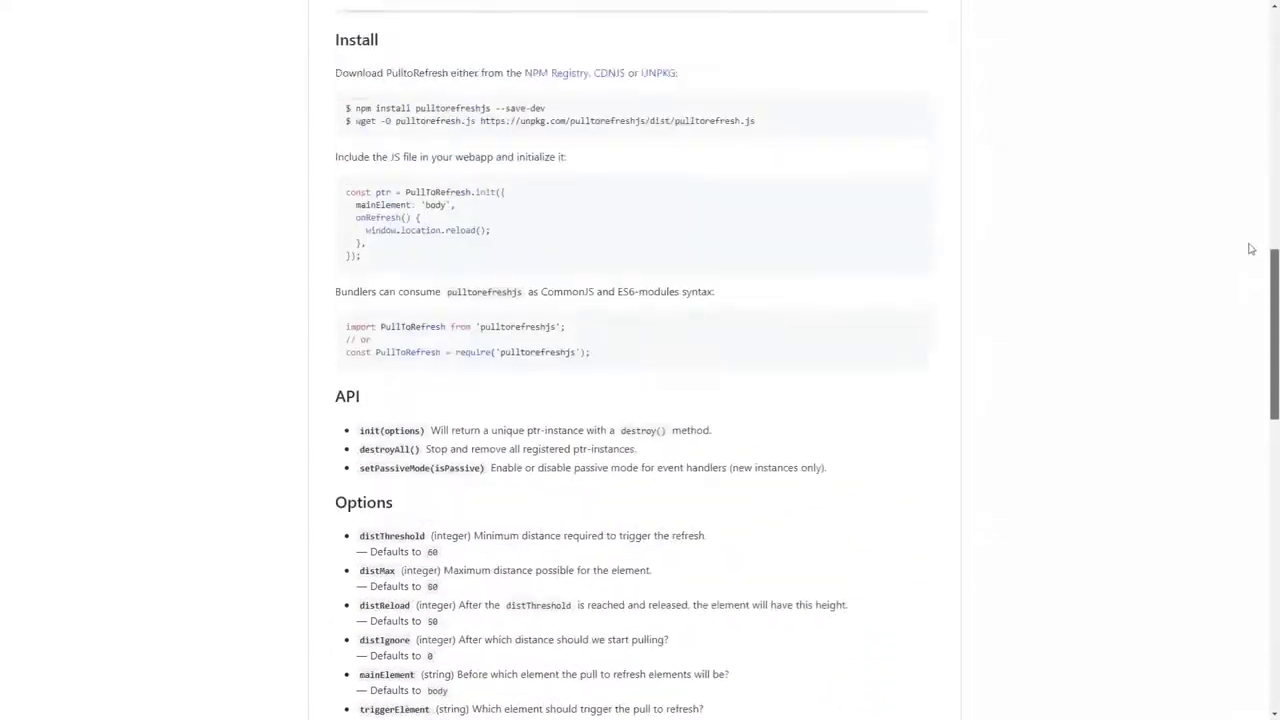
{"action": "scroll", "coordinate": [1249, 150], "scroll_direction": "up", "scroll_amount": 10}
{"action": "scroll", "coordinate": [1247, 45], "scroll_direction": "up", "scroll_amount": 5}
{"action": "scroll", "coordinate": [1247, 20], "scroll_direction": "up", "scroll_amount": 3}
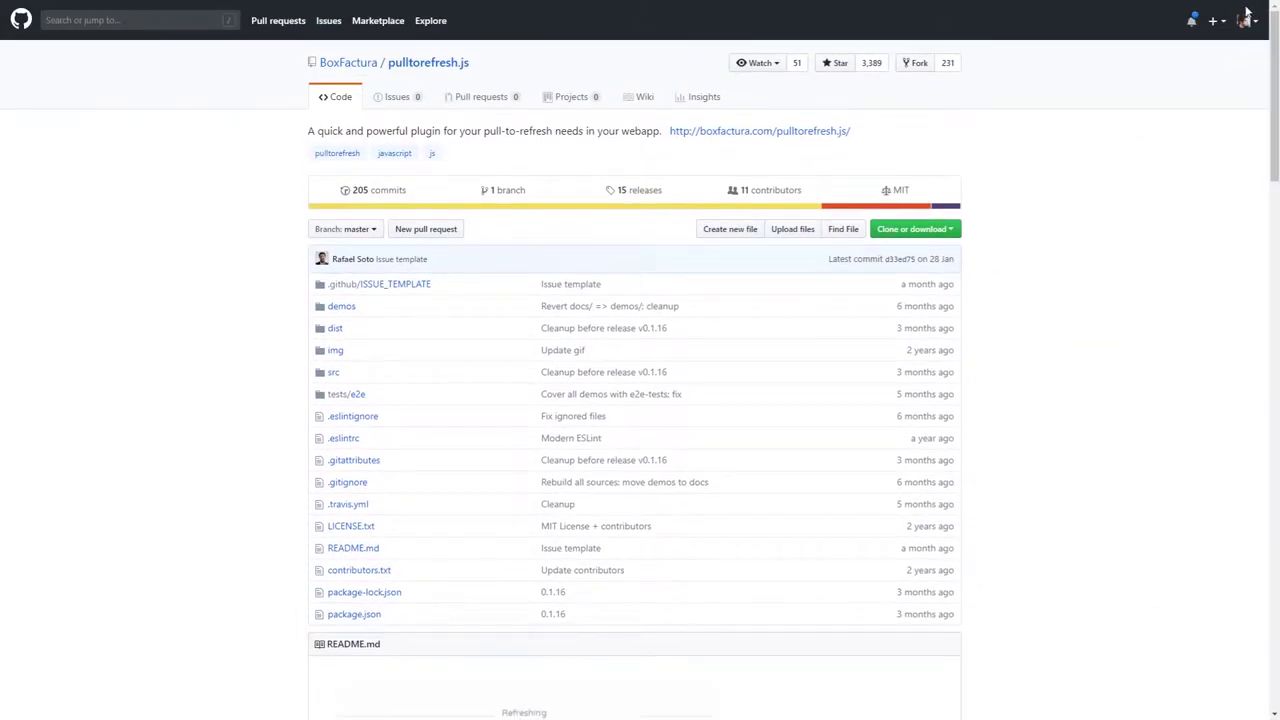
{"action": "left_click", "coordinate": [787, 131]}
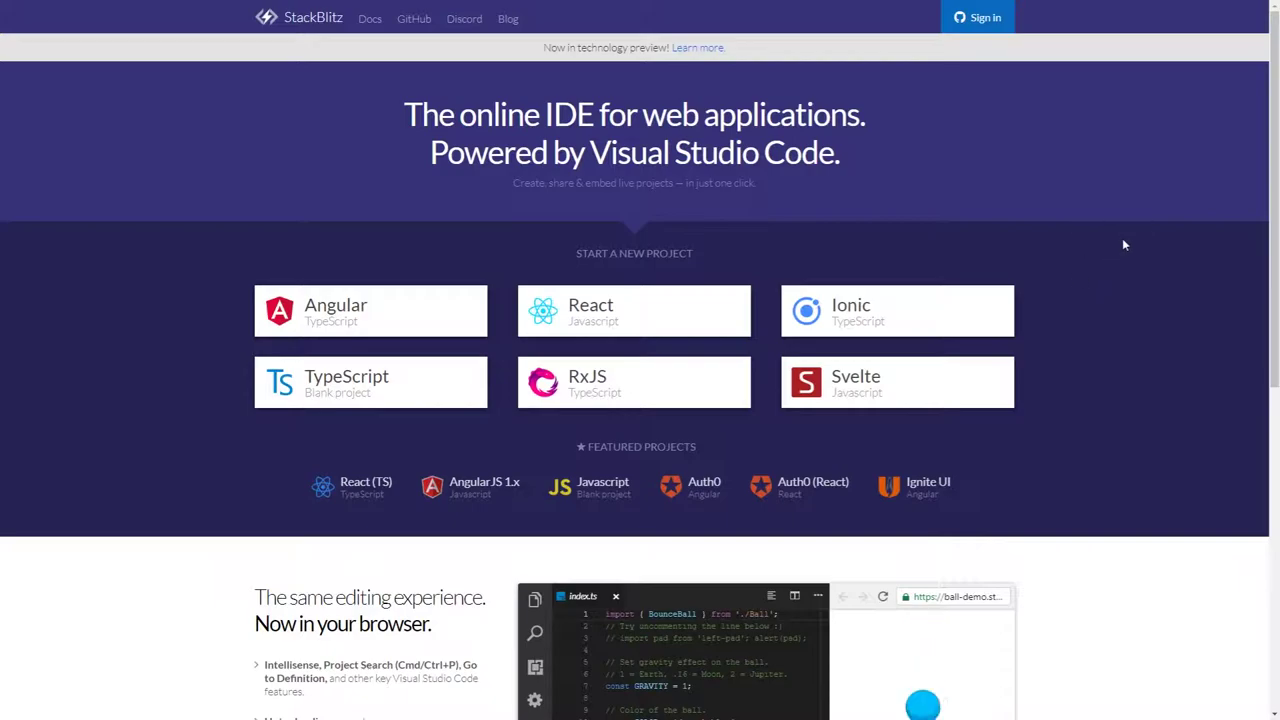
Scroll the StackBlitz homepage back to the top and pick the React starter project
{"action": "left_click_drag", "start_coordinate": [1273, 250], "coordinate": [1274, 391]}
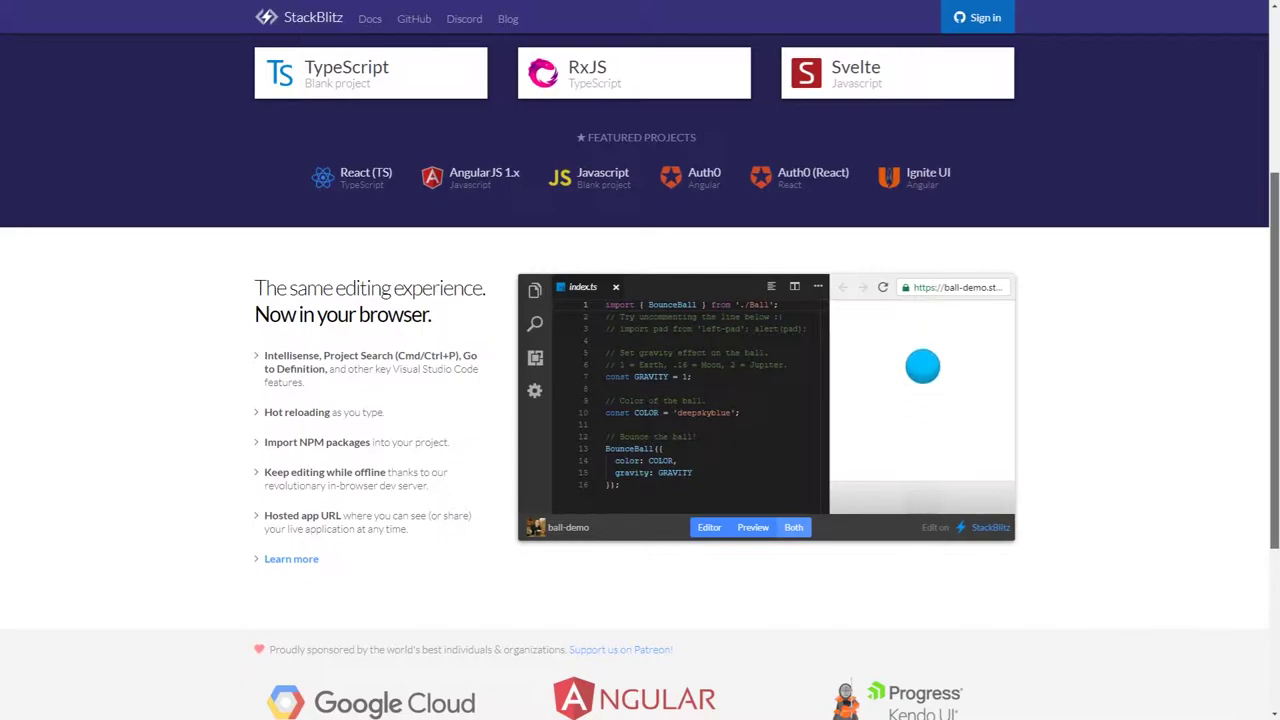
{"action": "scroll", "coordinate": [1194, 245], "scroll_direction": "up", "scroll_amount": 3}
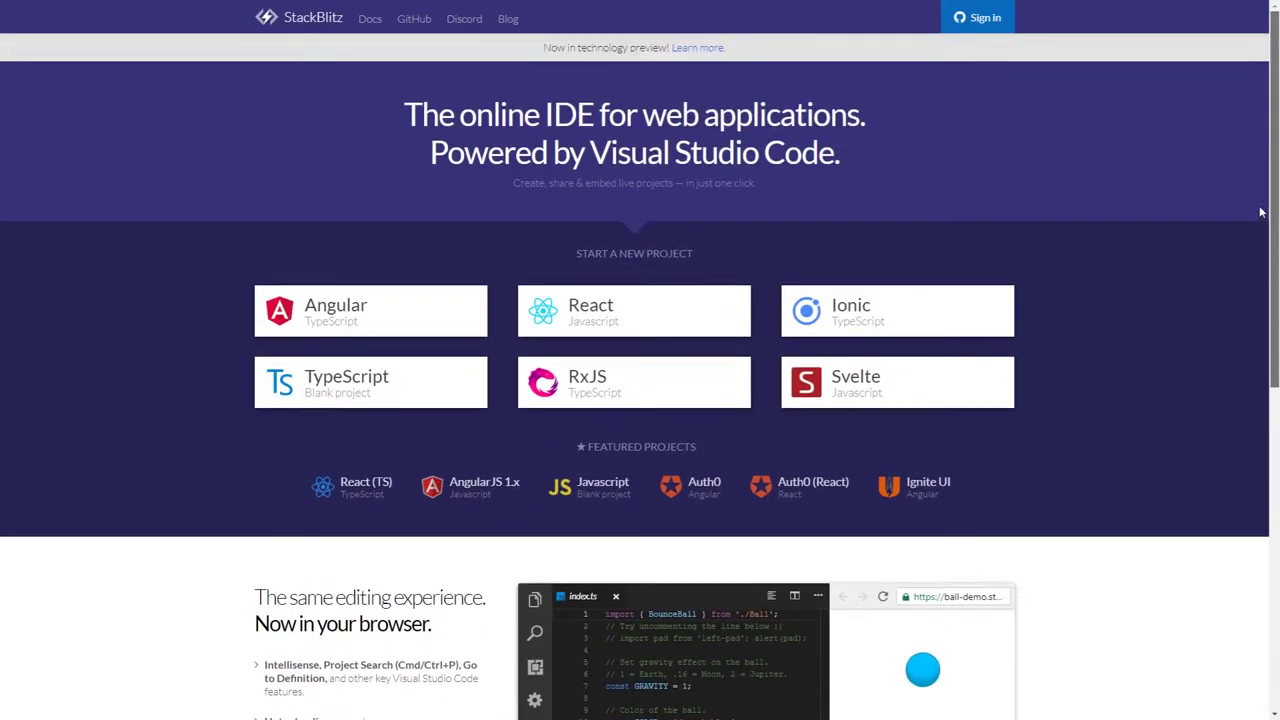
{"action": "left_click", "coordinate": [655, 312]}
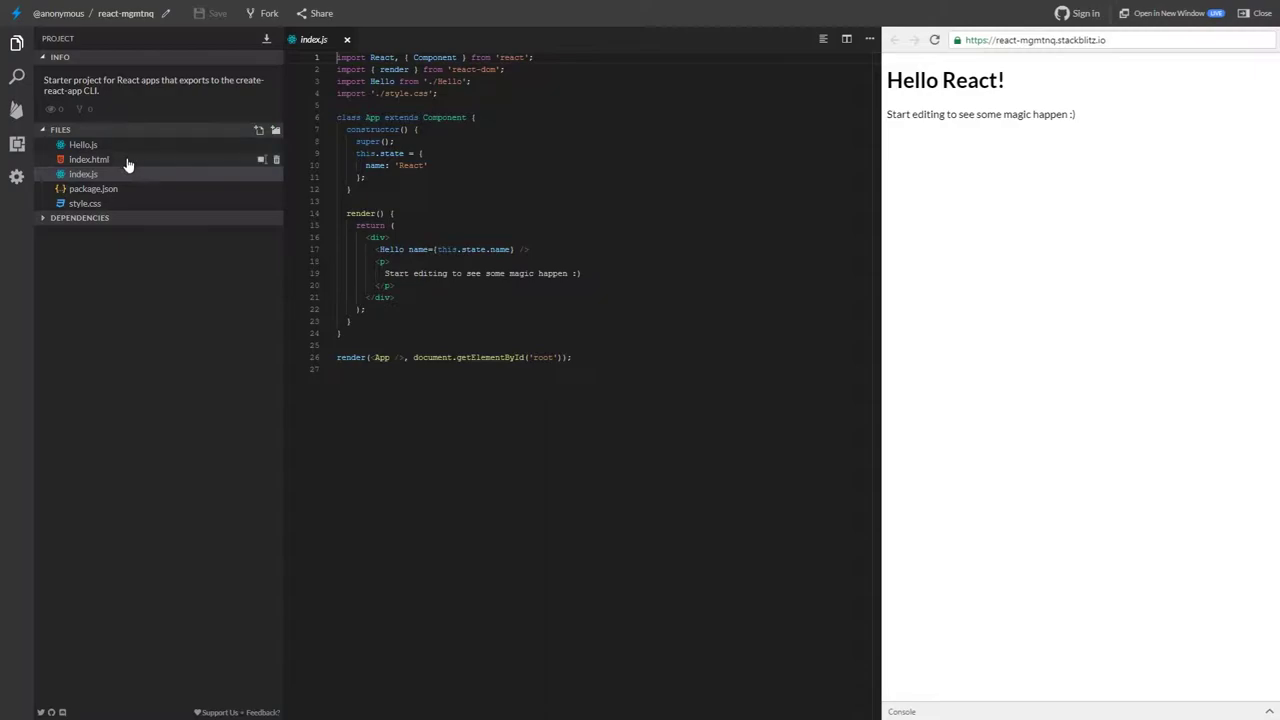
{"action": "left_click", "coordinate": [120, 189]}
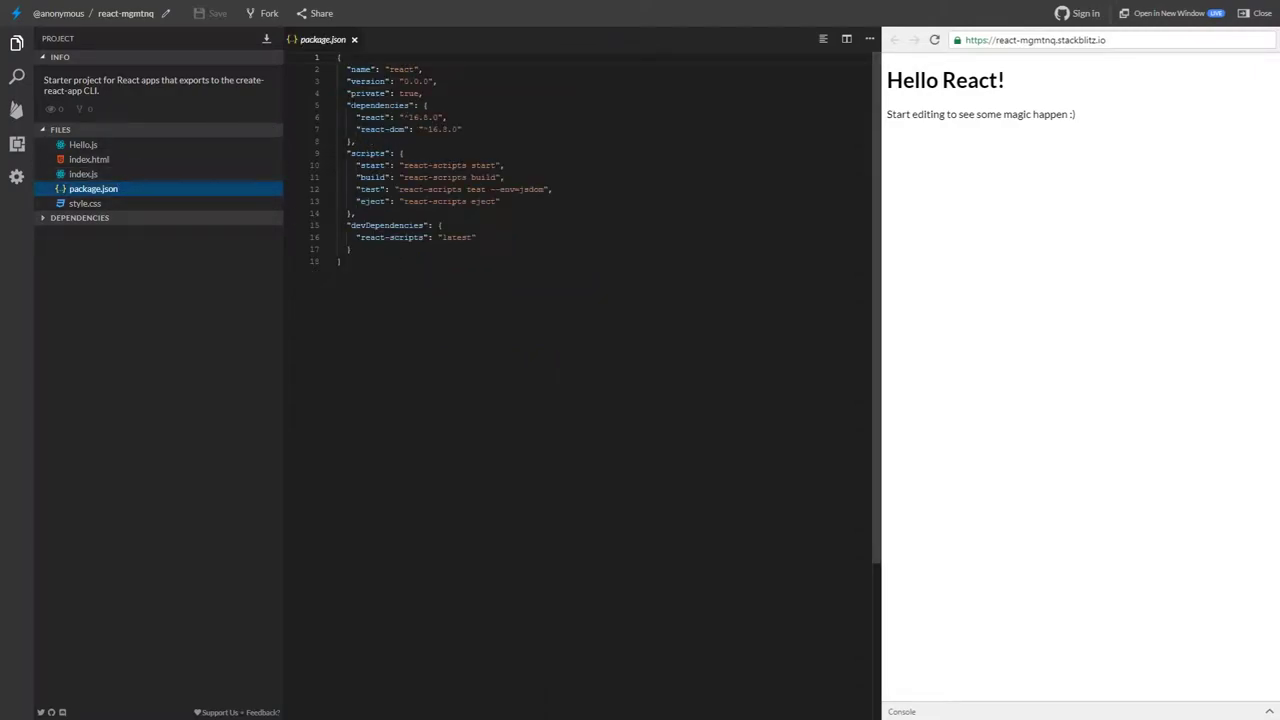
{"action": "left_click", "coordinate": [354, 39]}
{"action": "left_click_drag", "start_coordinate": [1103, 118], "coordinate": [888, 80]}
{"action": "left_click", "coordinate": [1045, 291]}
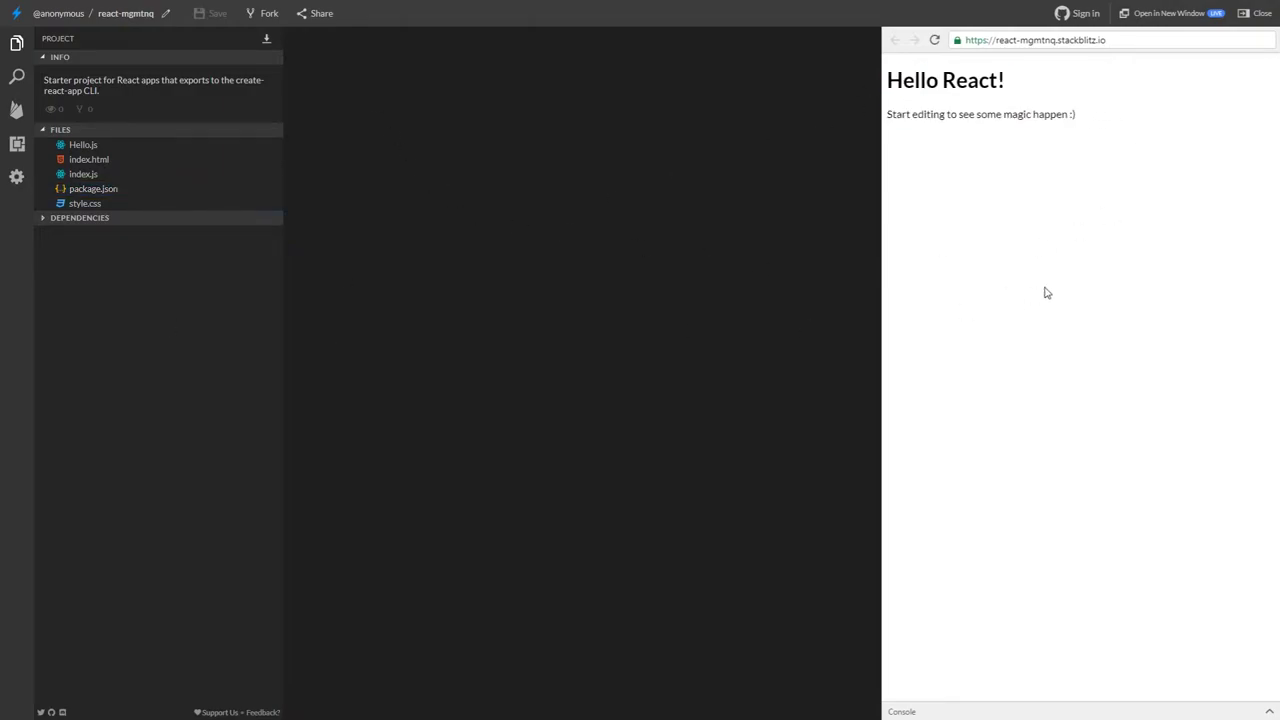
{"action": "left_click", "coordinate": [84, 174]}
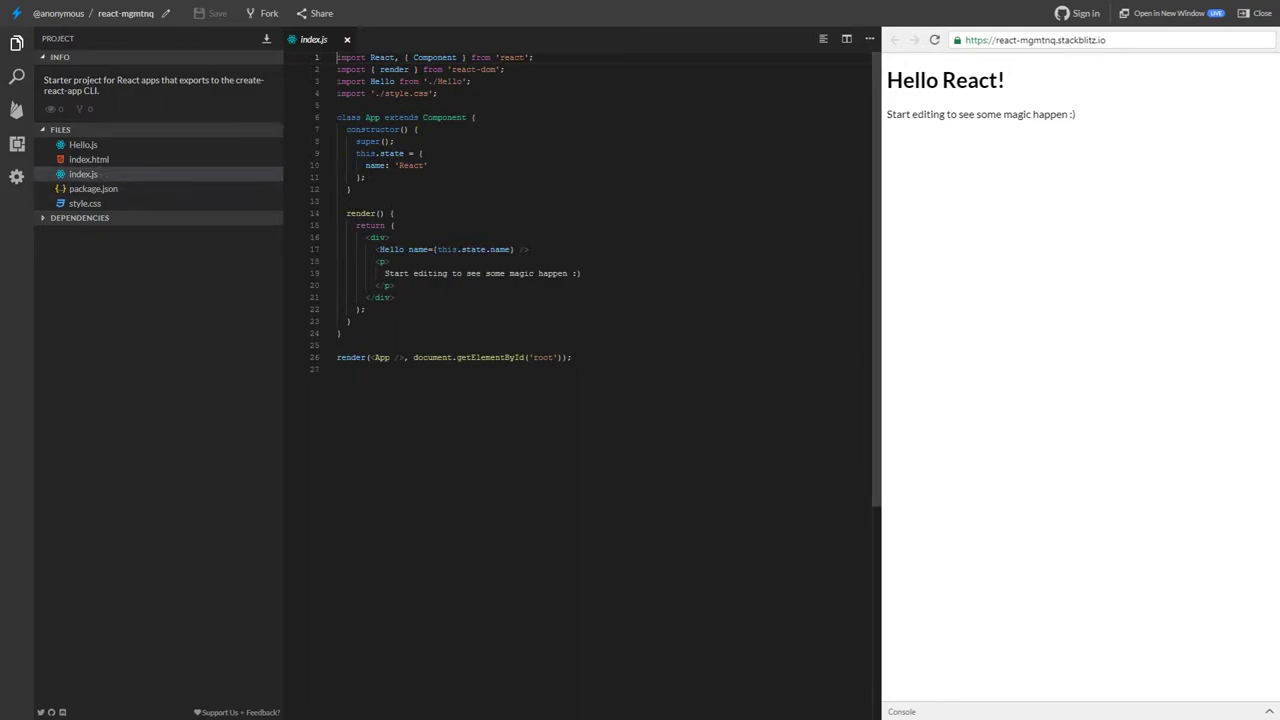
{"action": "left_click_drag", "start_coordinate": [471, 81], "coordinate": [337, 81]}
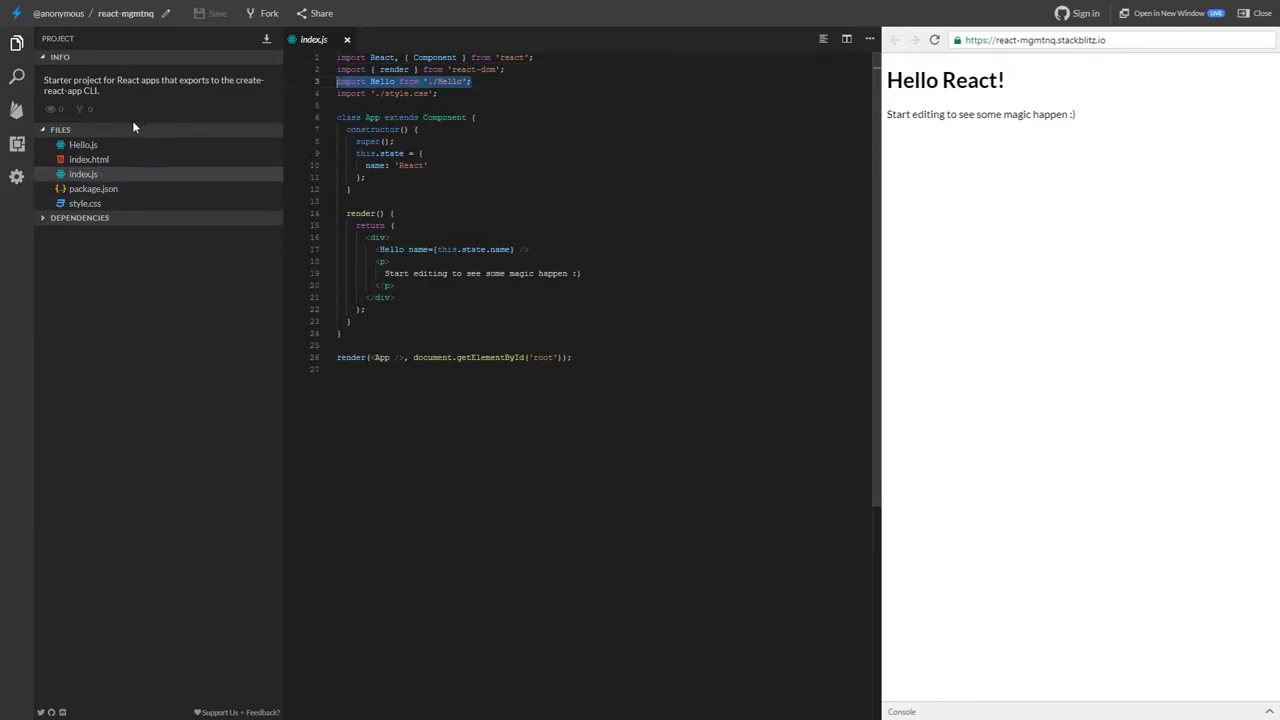
{"action": "left_click", "coordinate": [99, 147]}
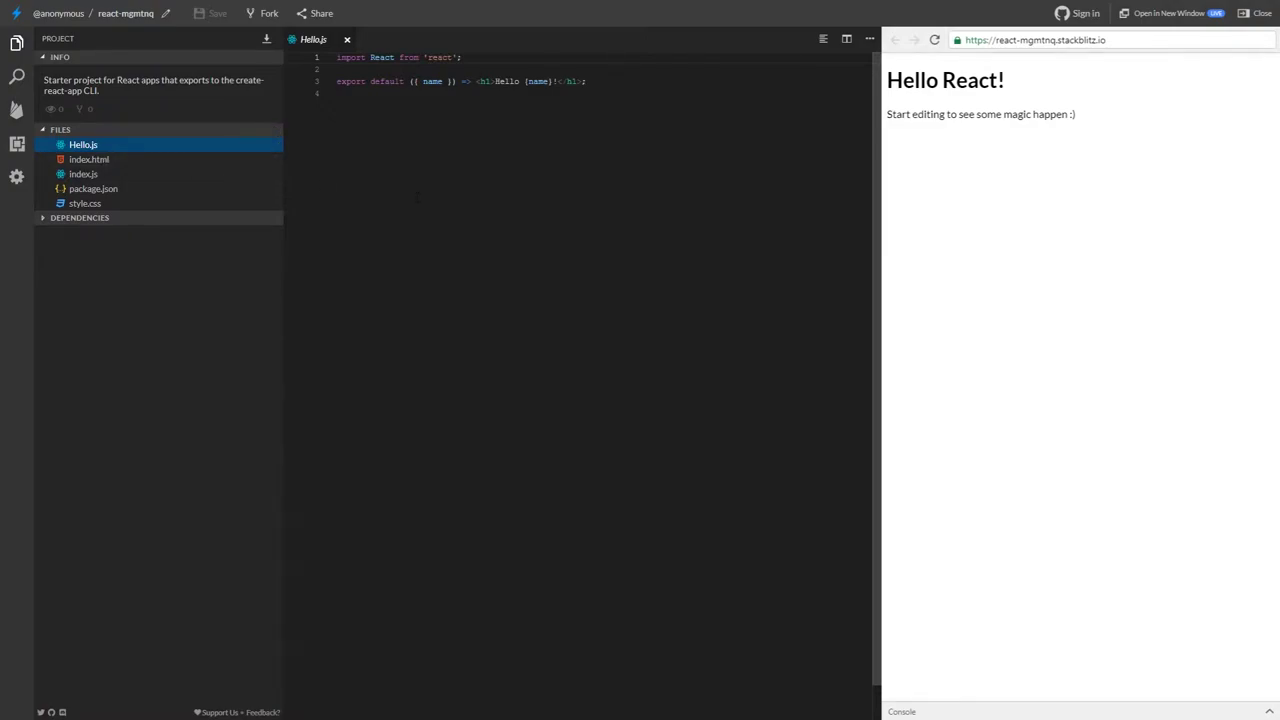
{"action": "left_click", "coordinate": [105, 178]}
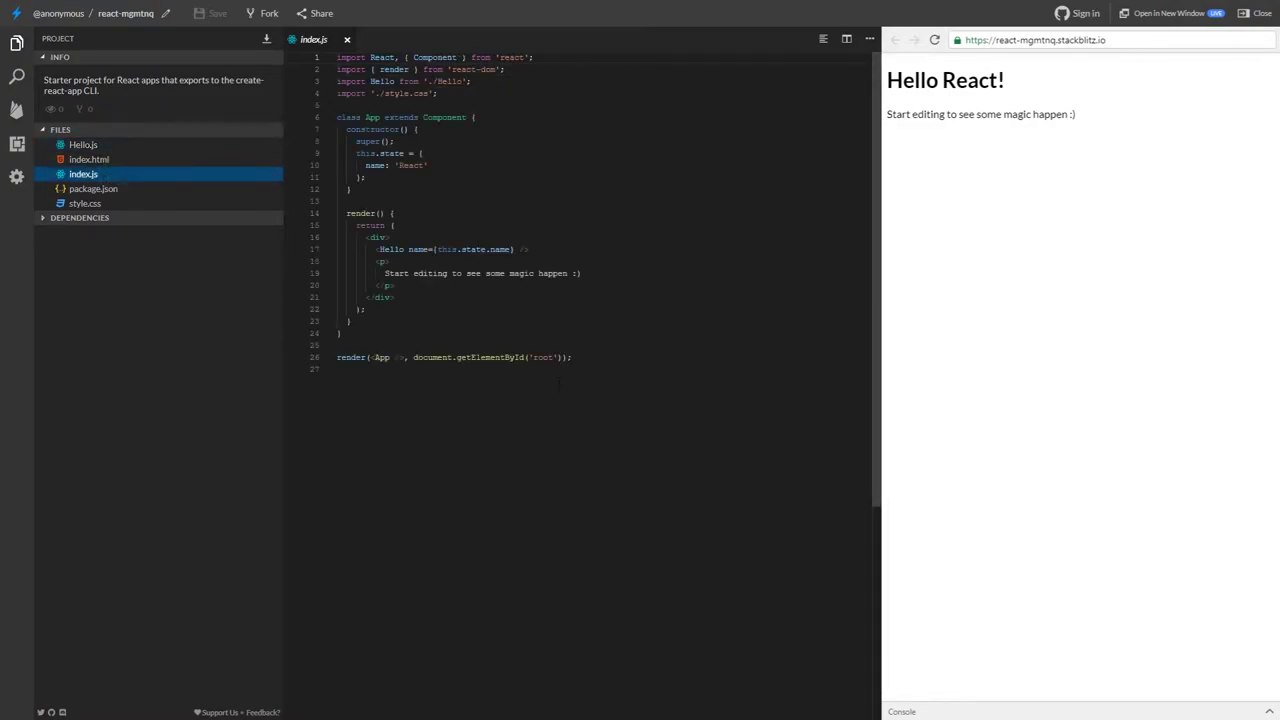
Append '...' after 'happen' in the paragraph text and check it in the preview
{"action": "left_click", "coordinate": [567, 273]}
{"action": "type", "text": "..."}
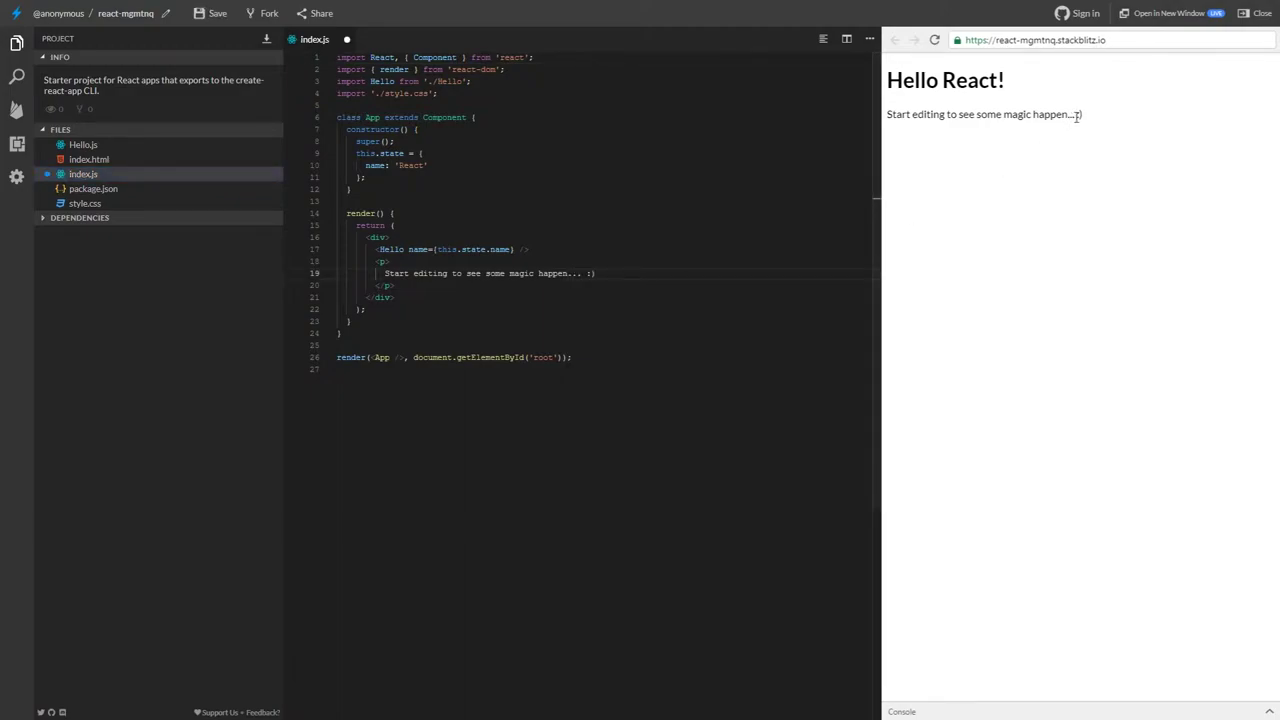
{"action": "left_click_drag", "start_coordinate": [1077, 115], "coordinate": [1066, 116]}
{"action": "left_click", "coordinate": [1070, 205]}
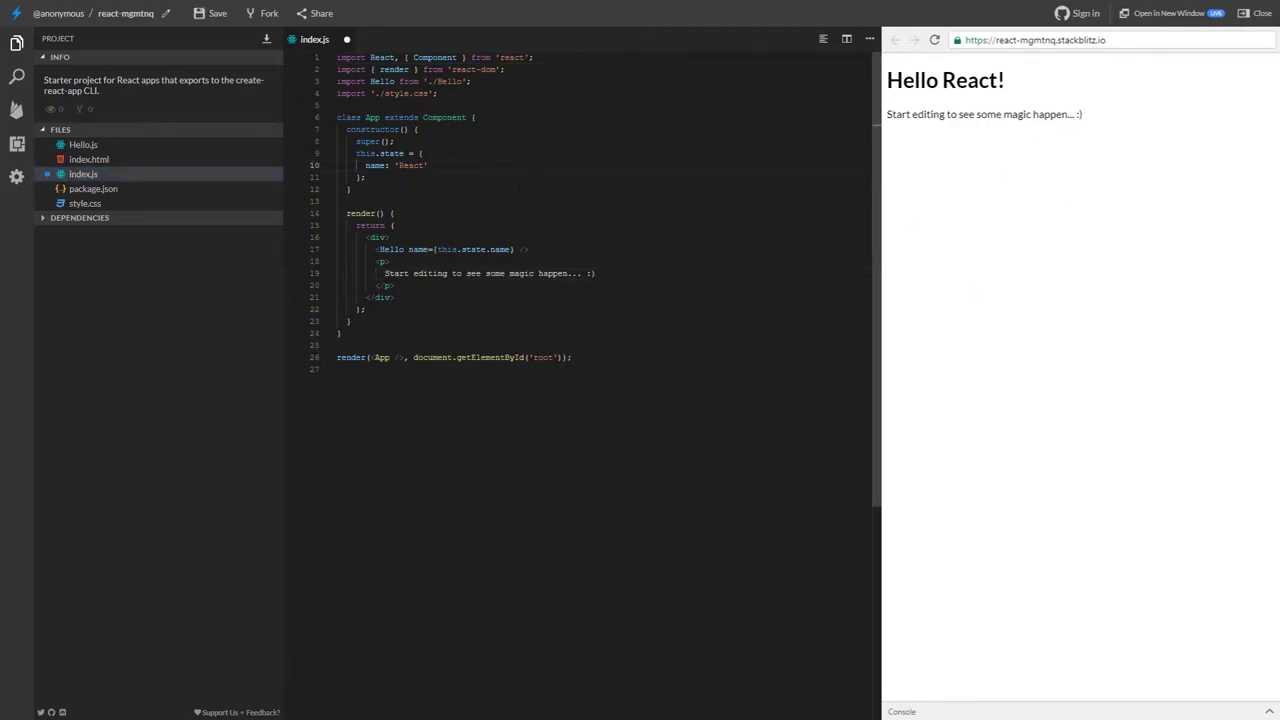
Add mood: 'happy' to the state and render it as I'm {this.state.mood}
{"action": "type", "text": ","}
{"action": "key", "text": "Return"}
{"action": "type", "text": "mood: 'happy'"}
{"action": "left_click", "coordinate": [581, 285]}
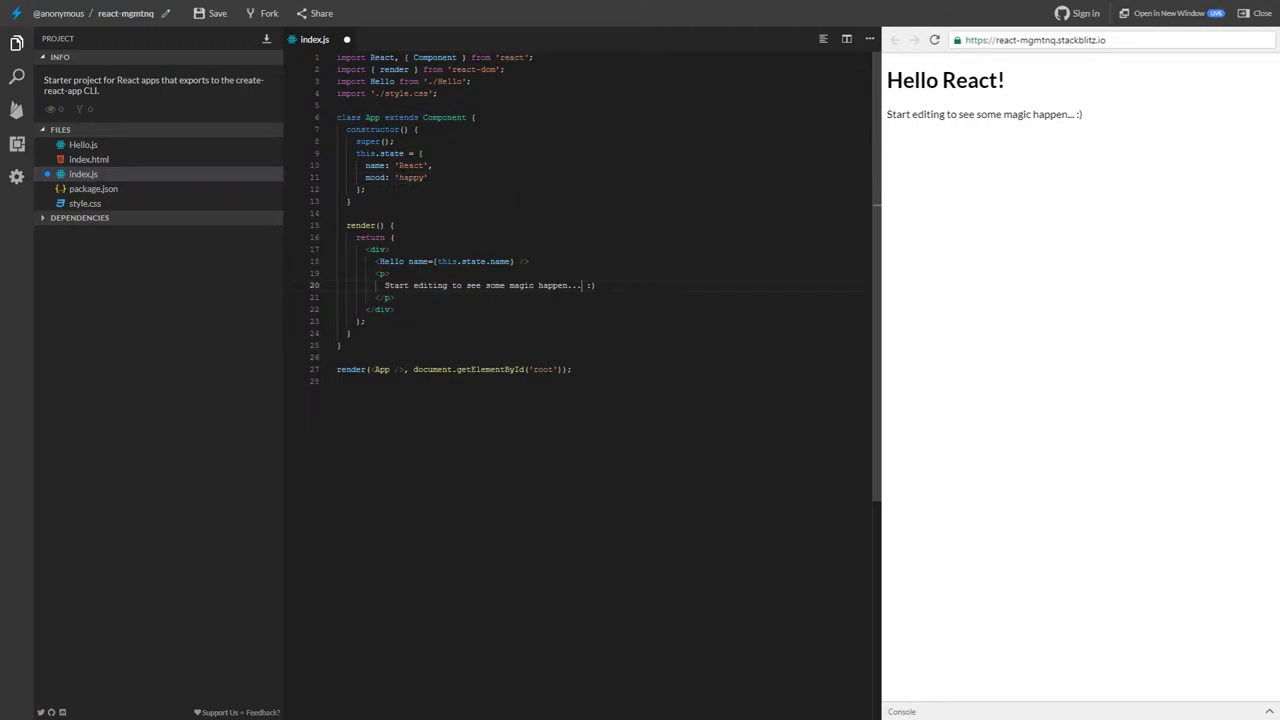
{"action": "type", "text": "I' m {"}
{"action": "type", "text": "this.state.mood"}
Import Fragment from react and replace the wrapping div with Fragment
{"action": "left_click", "coordinate": [458, 57]}
{"action": "type", "text": ", Fragment"}
{"action": "left_click", "coordinate": [386, 249]}
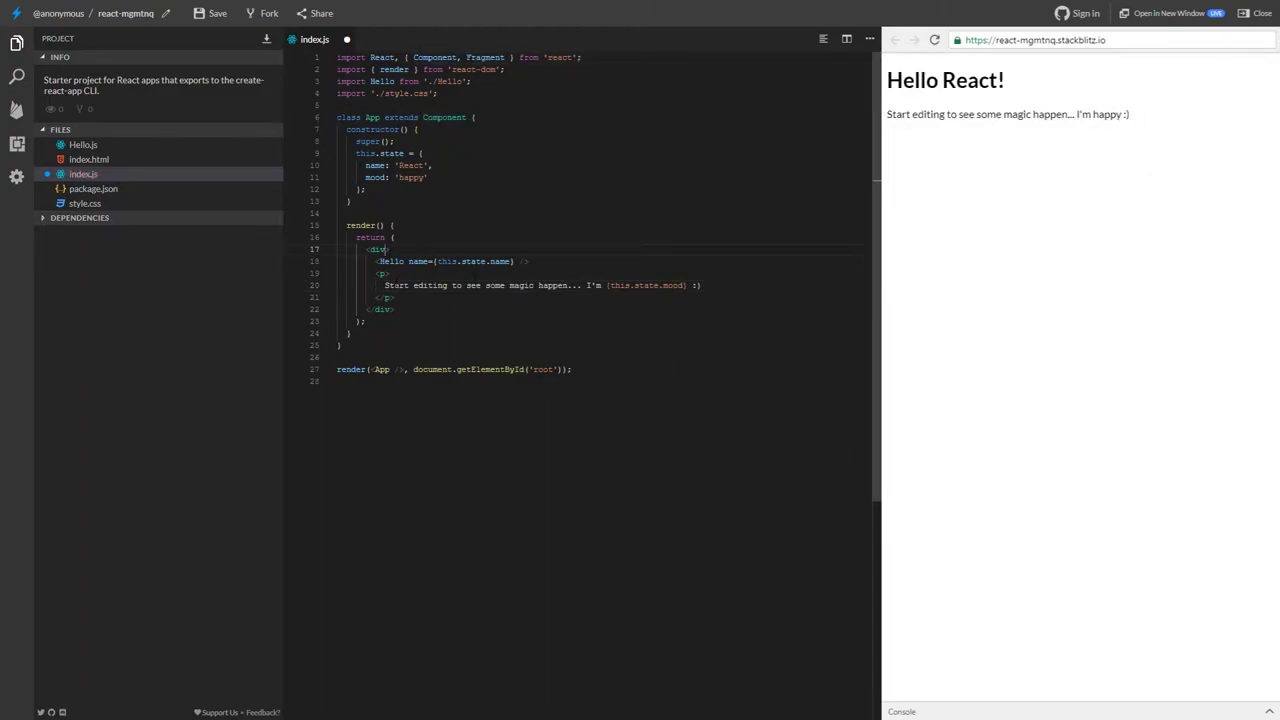
{"action": "key", "text": "BackSpace"}
{"action": "key", "text": "BackSpace"}
{"action": "key", "text": "BackSpace"}
{"action": "type", "text": "Fragment>"}
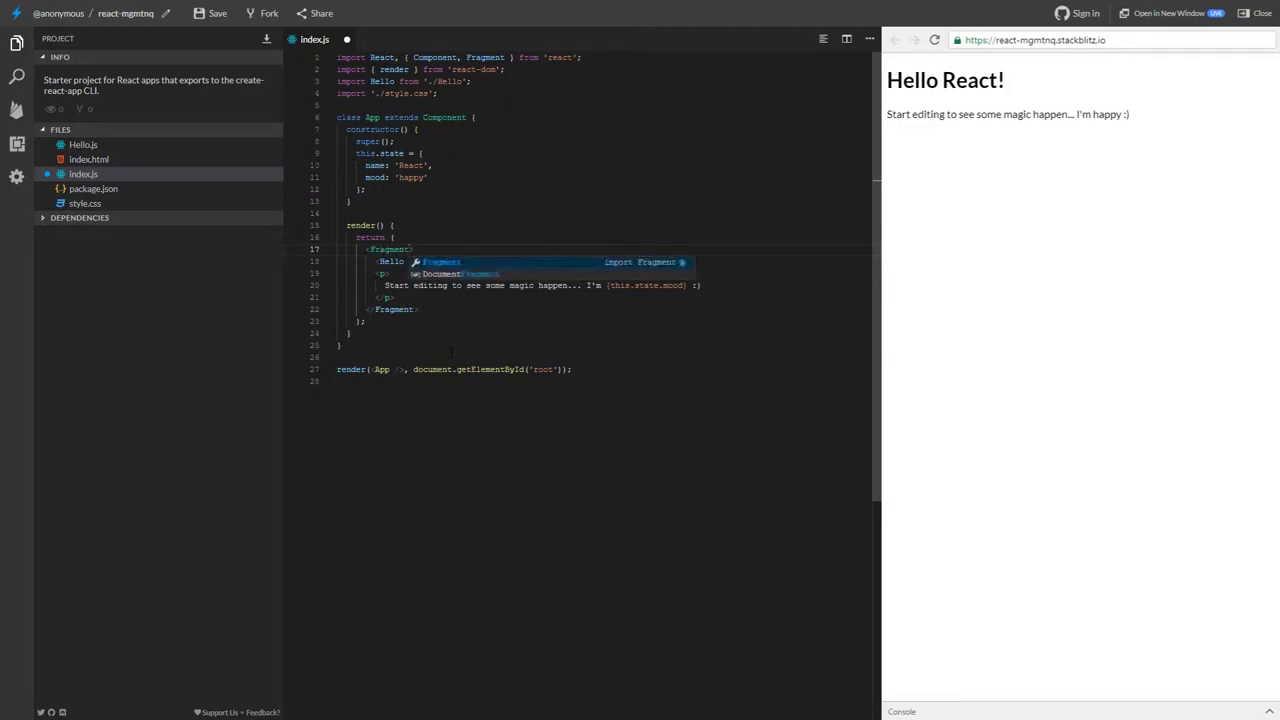
{"action": "left_click", "coordinate": [586, 321]}
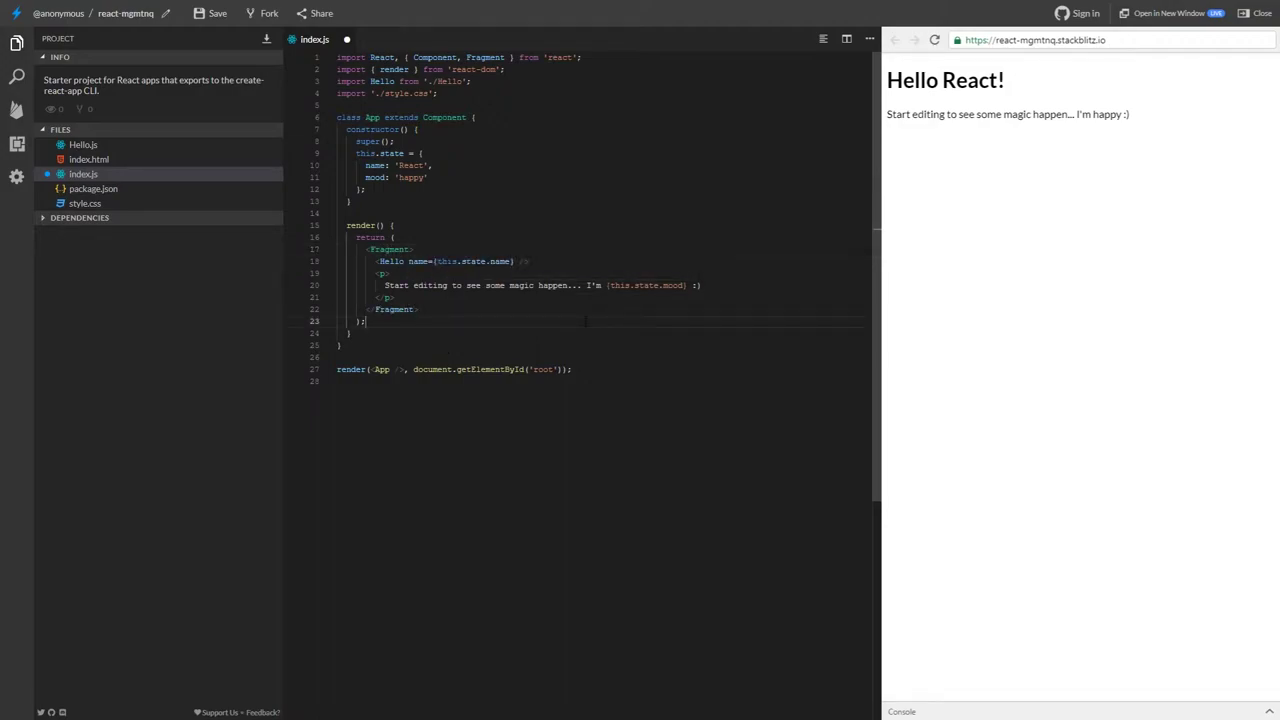
In style.css, change the selector to html and add background-color: red; and color: #fff;
{"action": "left_click", "coordinate": [100, 206]}
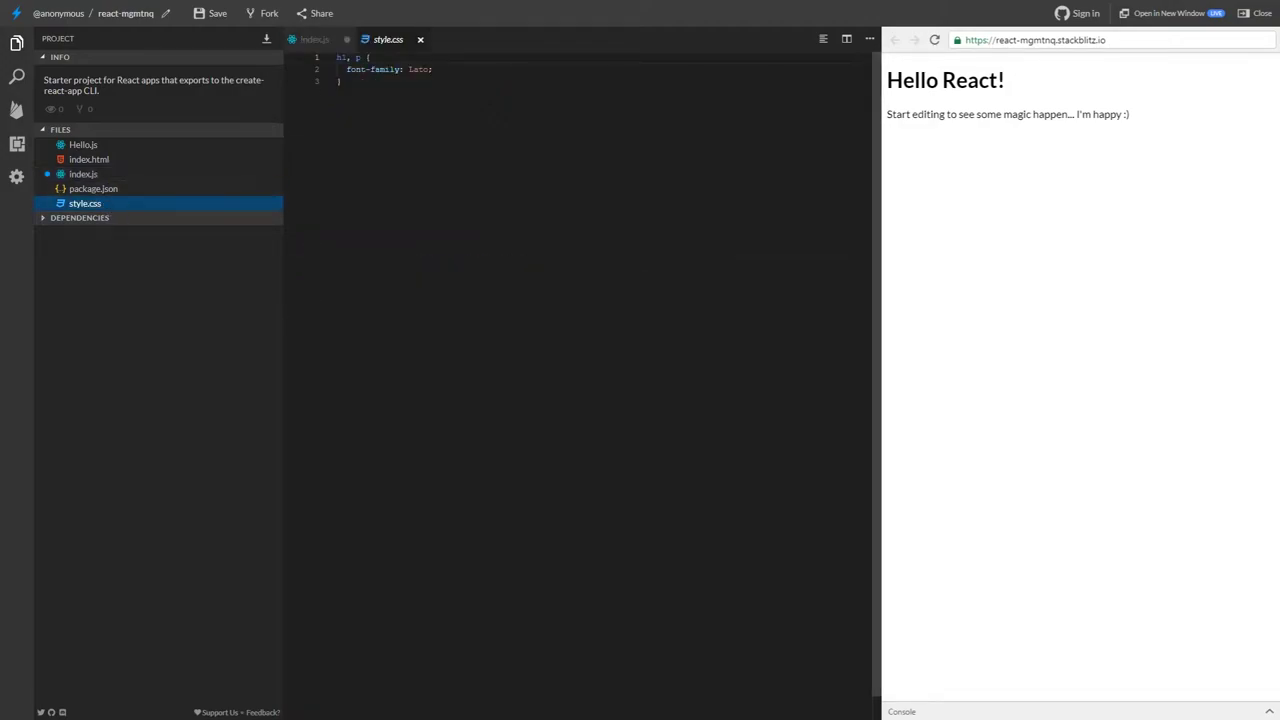
{"action": "left_click_drag", "start_coordinate": [337, 57], "coordinate": [354, 57]}
{"action": "type", "text": "html"}
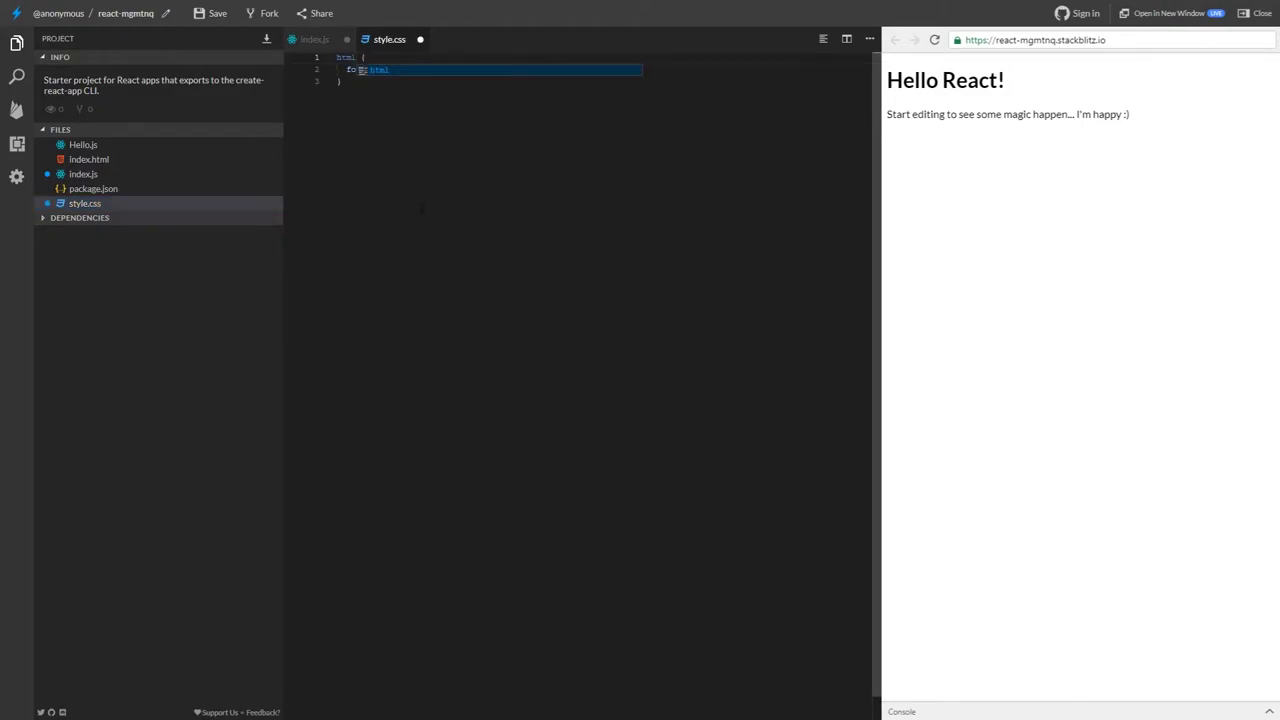
{"action": "key", "text": "End"}
{"action": "key", "text": "Return"}
{"action": "type", "text": "background"}
{"action": "key", "text": "Return"}
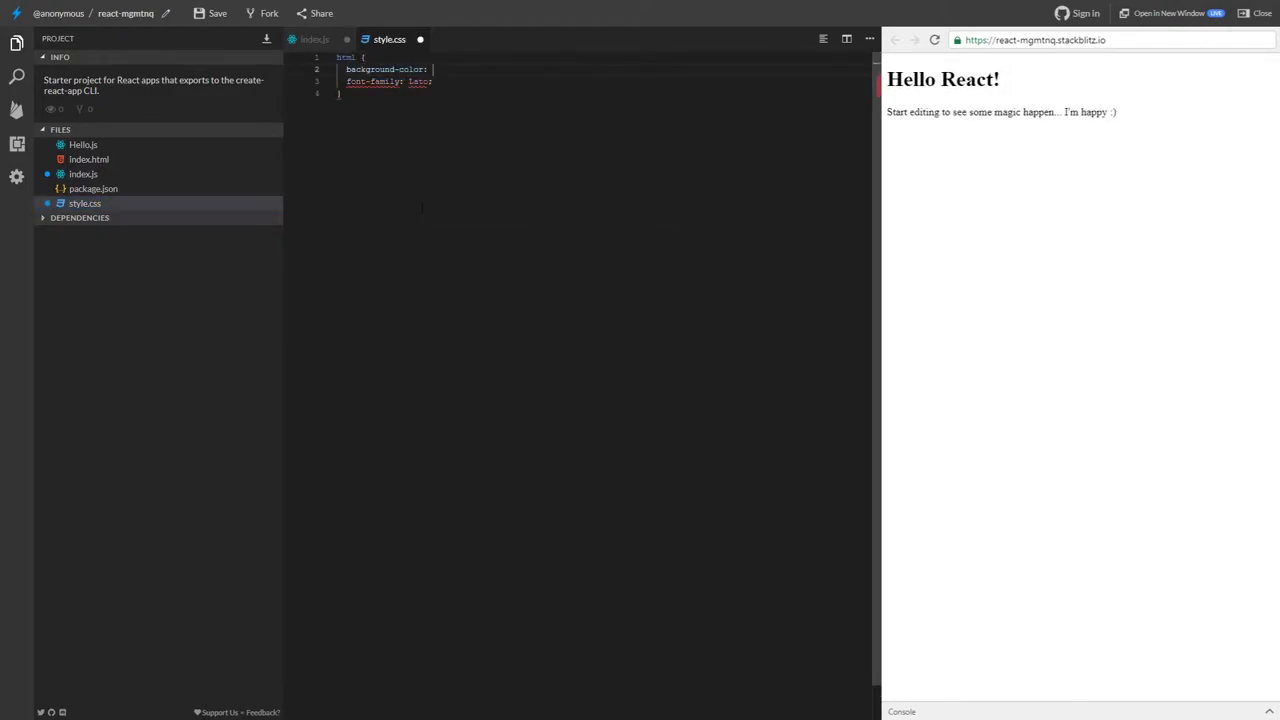
{"action": "type", "text": "red;"}
{"action": "key", "text": "Return"}
{"action": "type", "text": "color: #fff"}
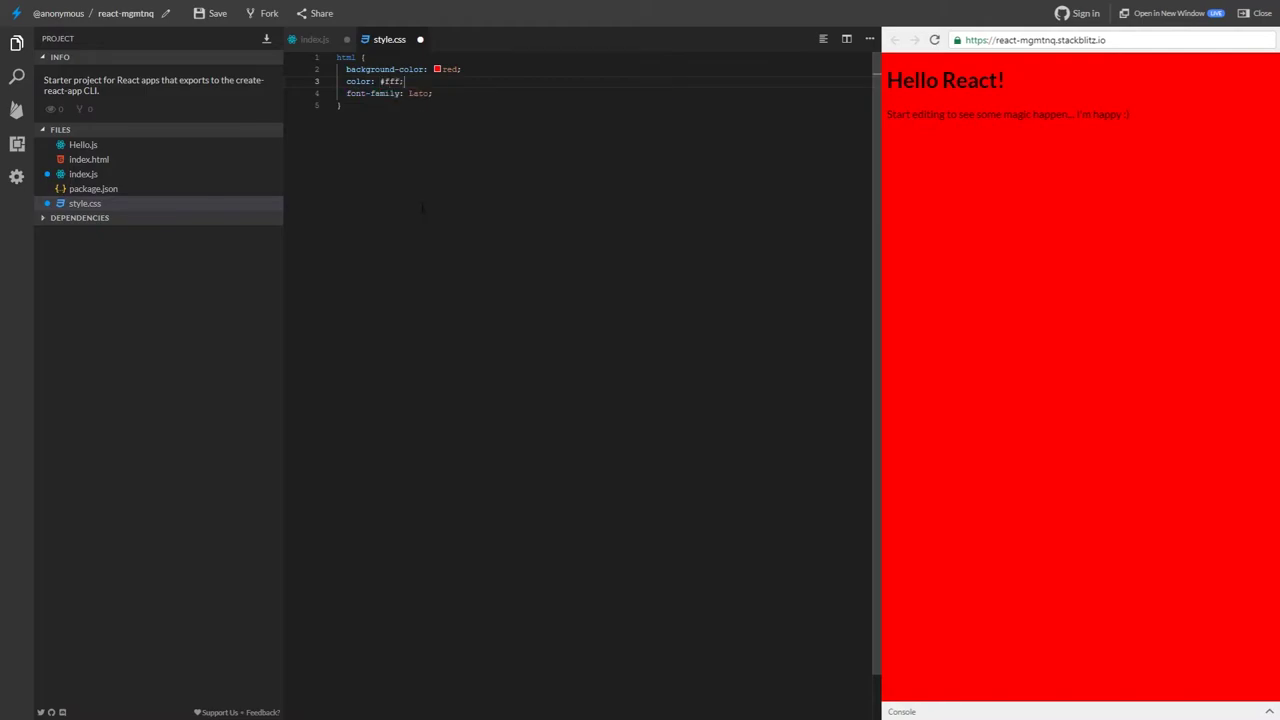
{"action": "type", "text": ";"}
Return to index.js, split the editor into two panes, then close the second pane
{"action": "left_click", "coordinate": [318, 42]}
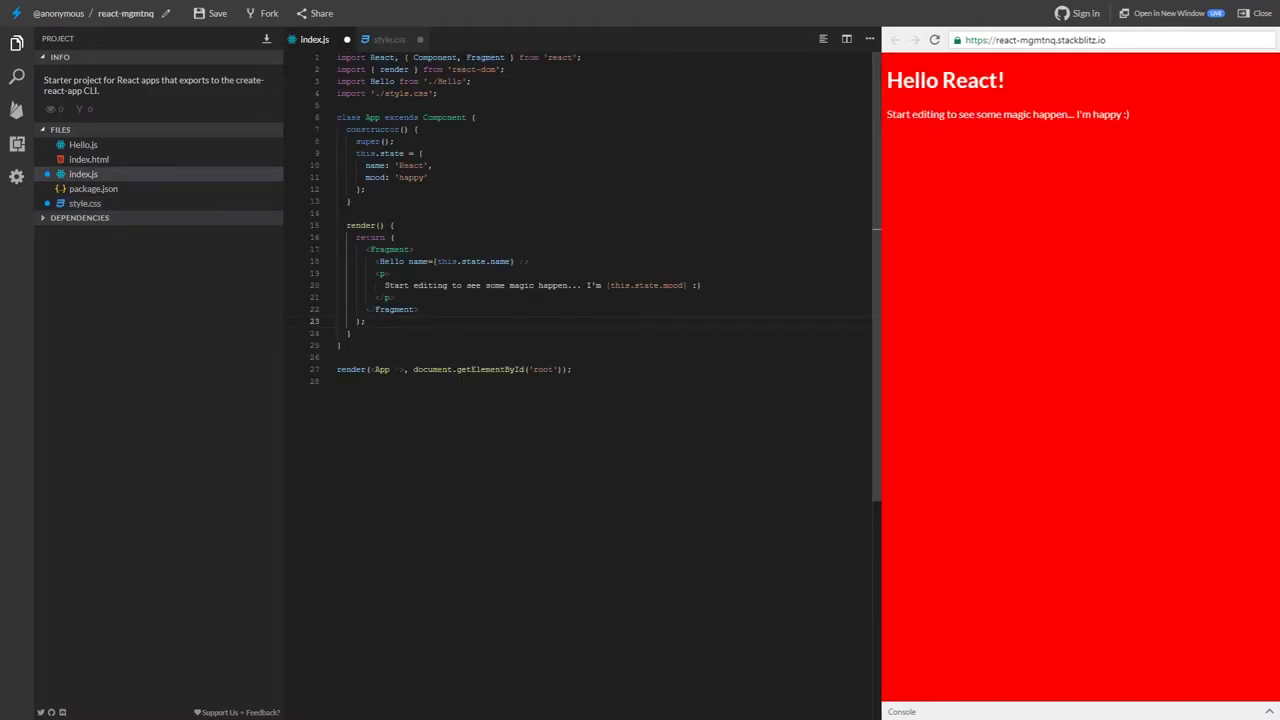
{"action": "left_click", "coordinate": [846, 40]}
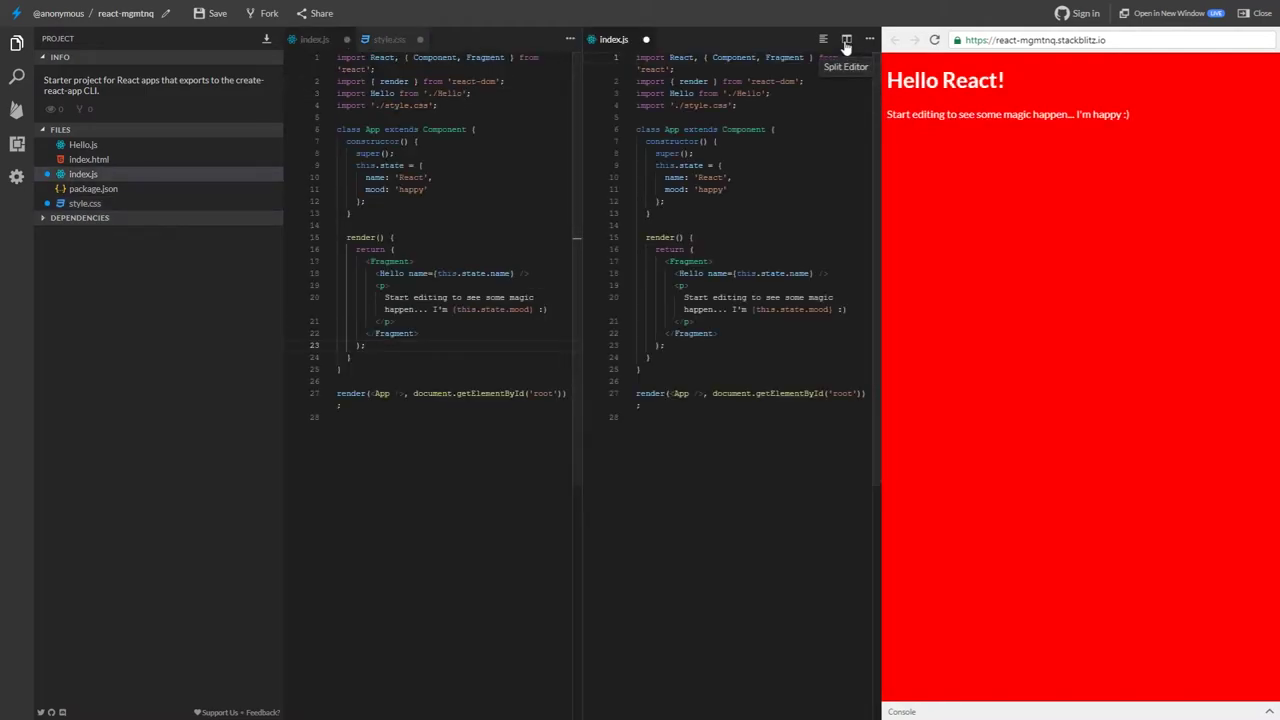
{"action": "left_click", "coordinate": [645, 39]}
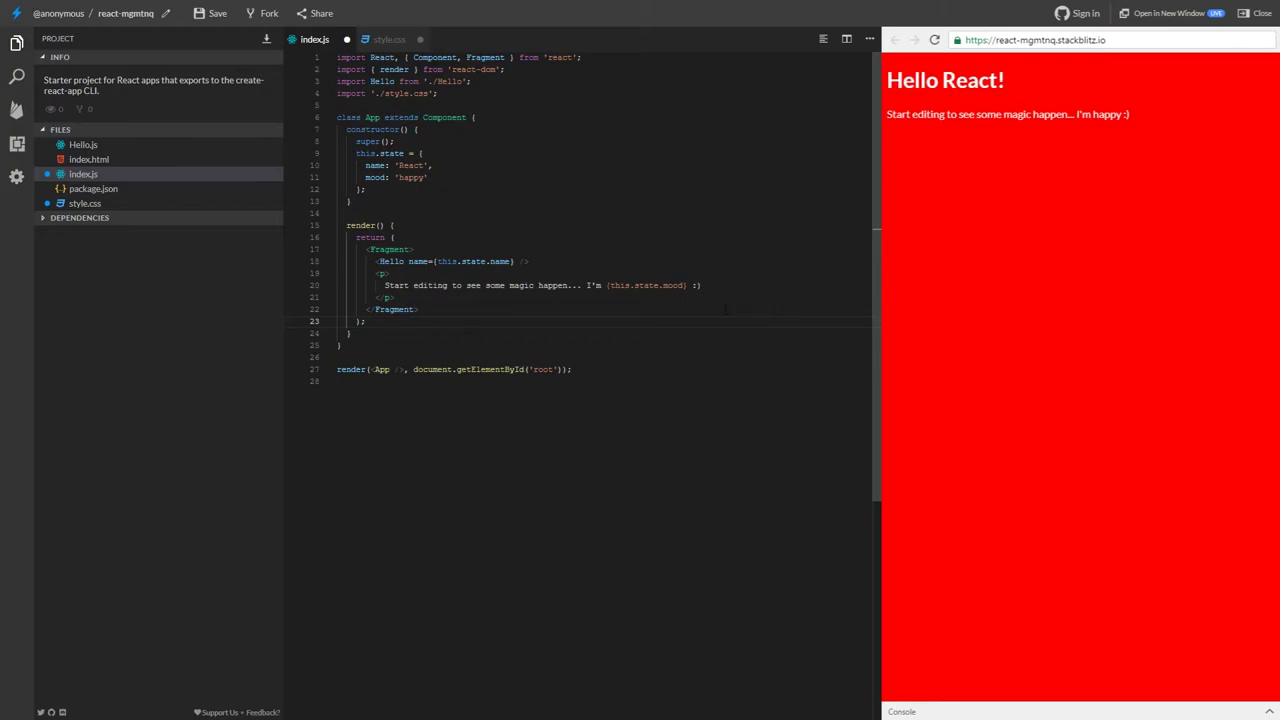
{"action": "left_click", "coordinate": [1115, 38]}
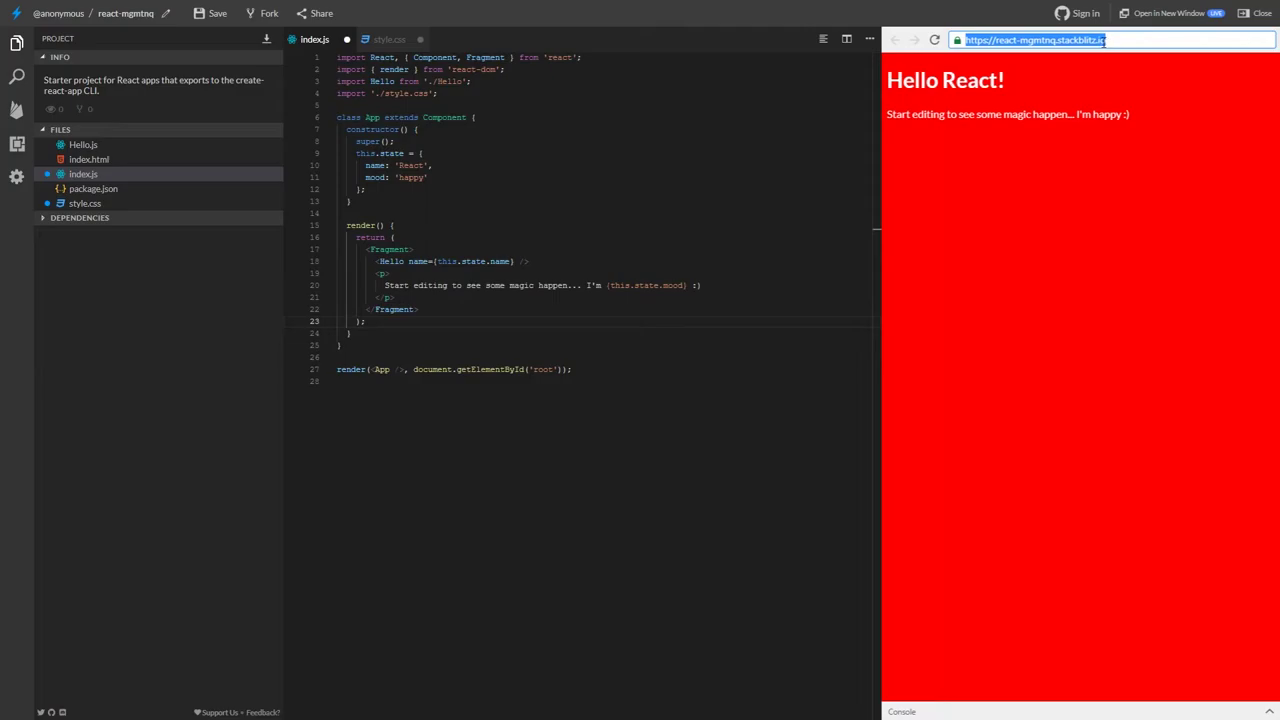
{"action": "left_click", "coordinate": [1155, 18]}
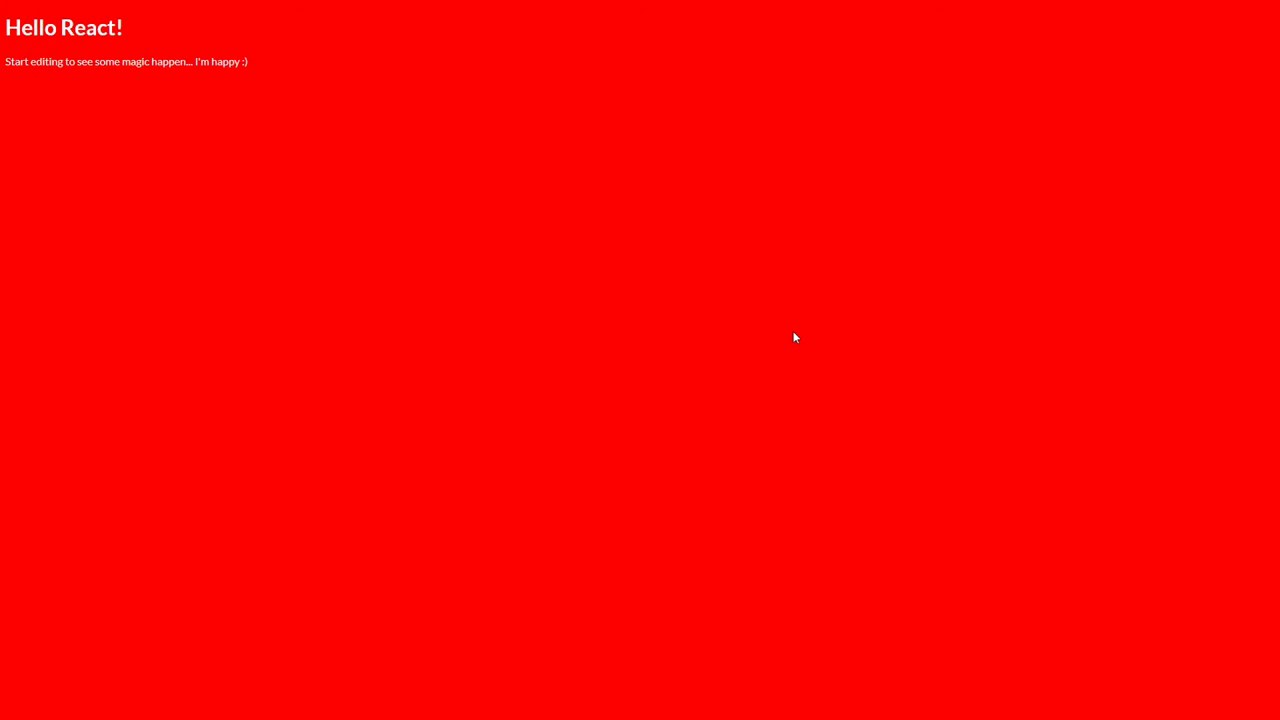
{"action": "key", "text": "ctrl+w"}
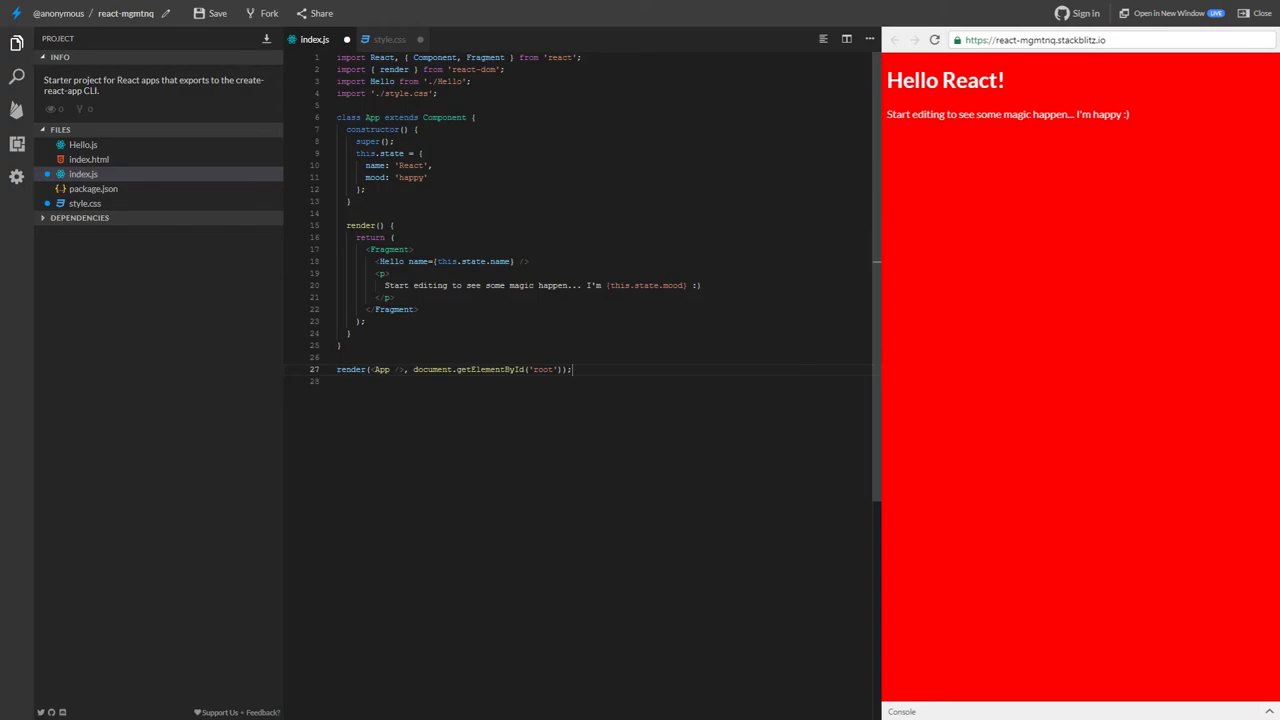
Install the redux package from the project's DEPENDENCIES list
{"action": "left_click", "coordinate": [105, 218]}
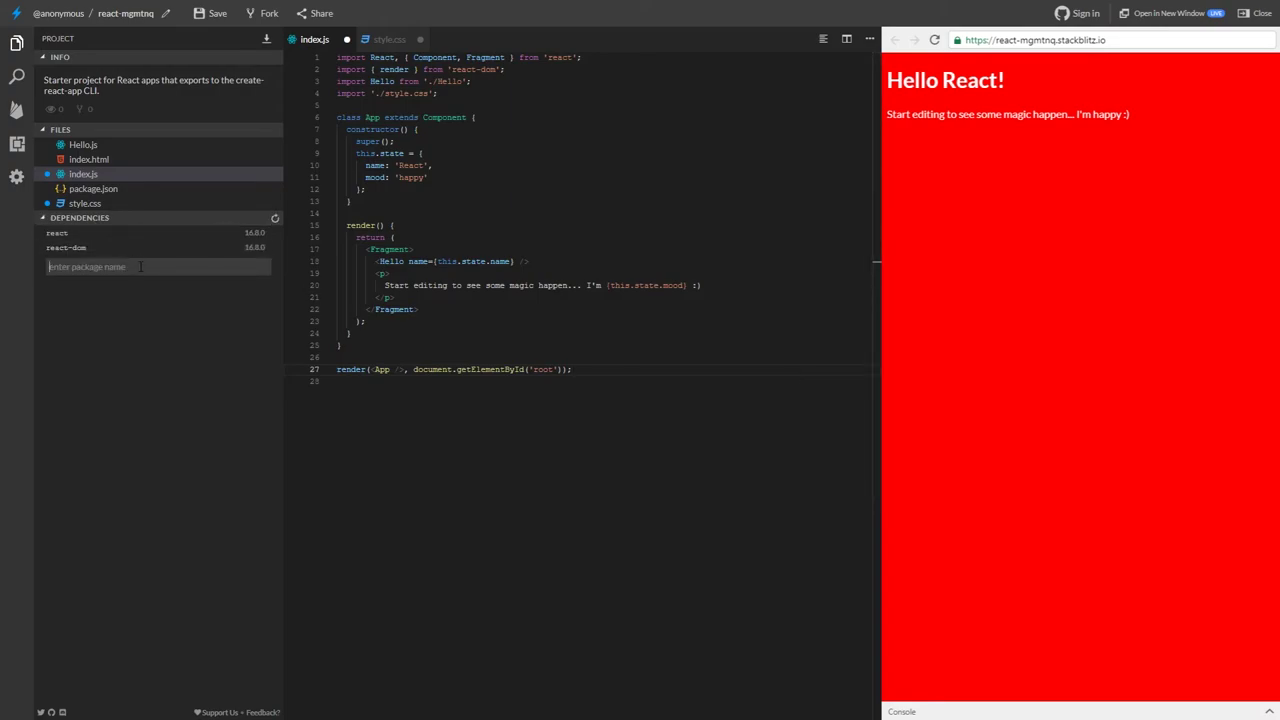
{"action": "type", "text": "redux"}
{"action": "key", "text": "Return"}
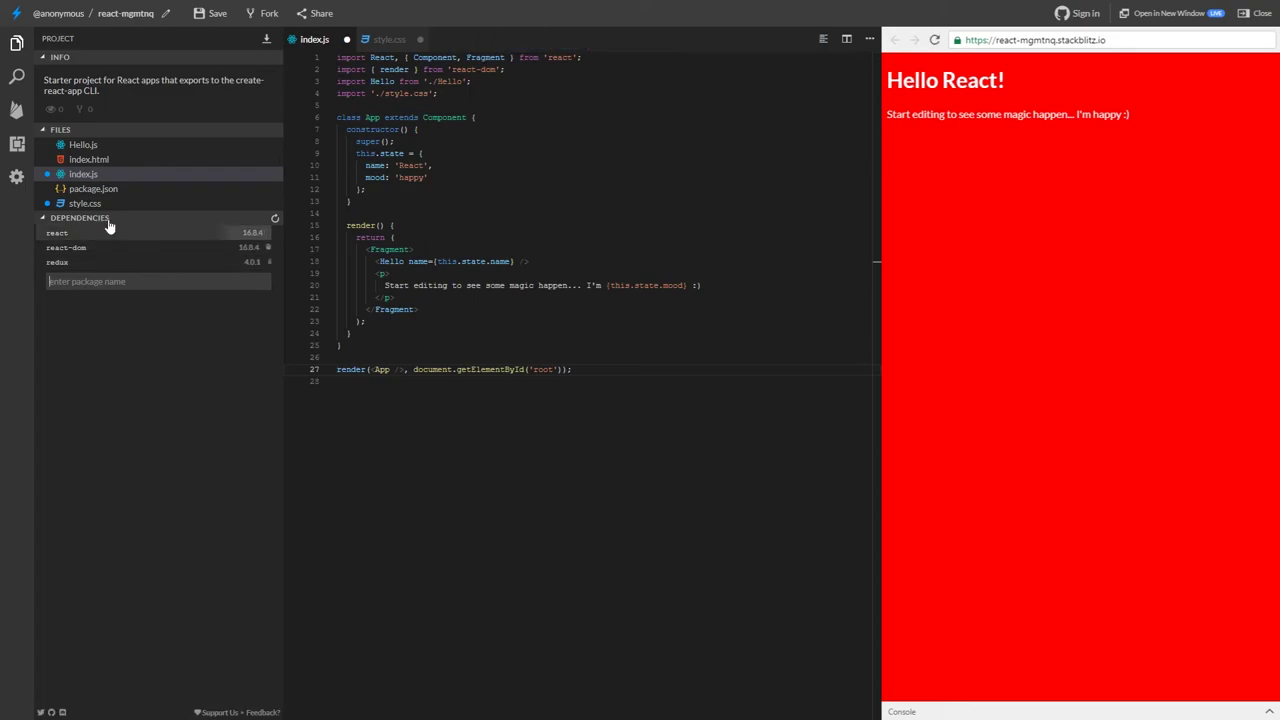
Confirm package.json records "redux": "^4.0.1", then close it and go back to index.js
{"action": "left_click", "coordinate": [98, 190]}
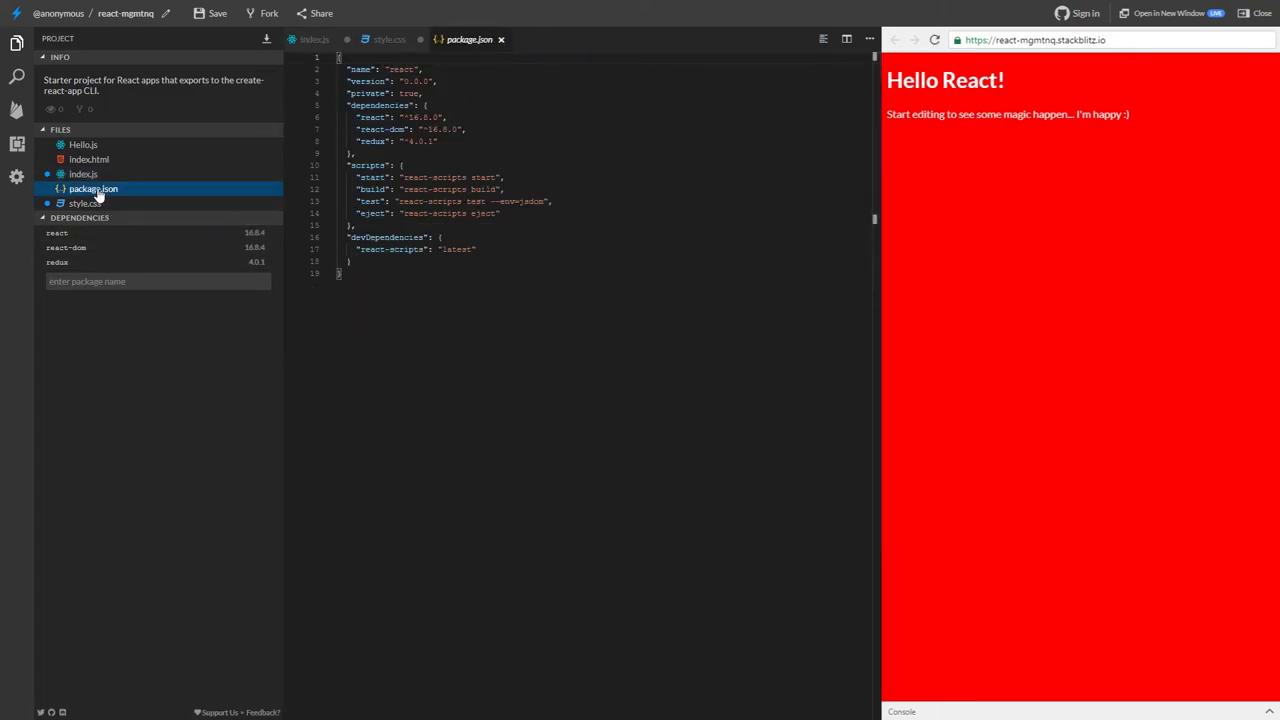
{"action": "left_click_drag", "start_coordinate": [438, 141], "coordinate": [360, 141]}
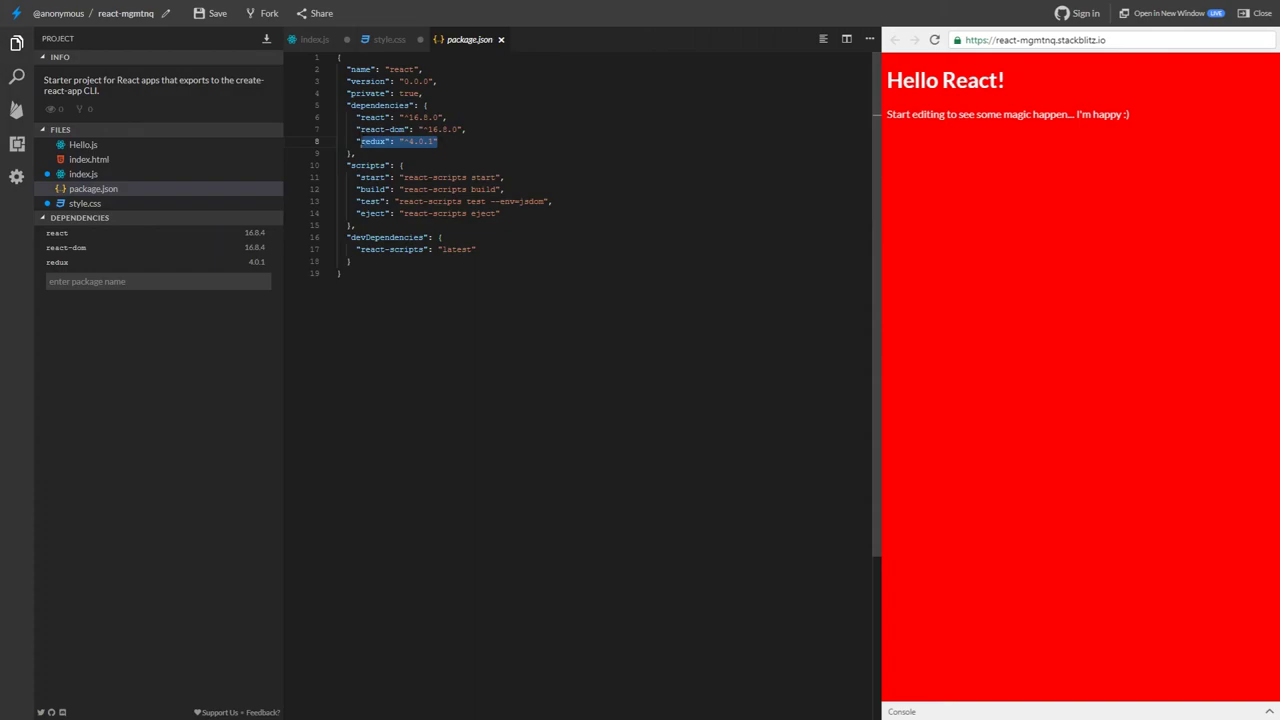
{"action": "left_click", "coordinate": [501, 40]}
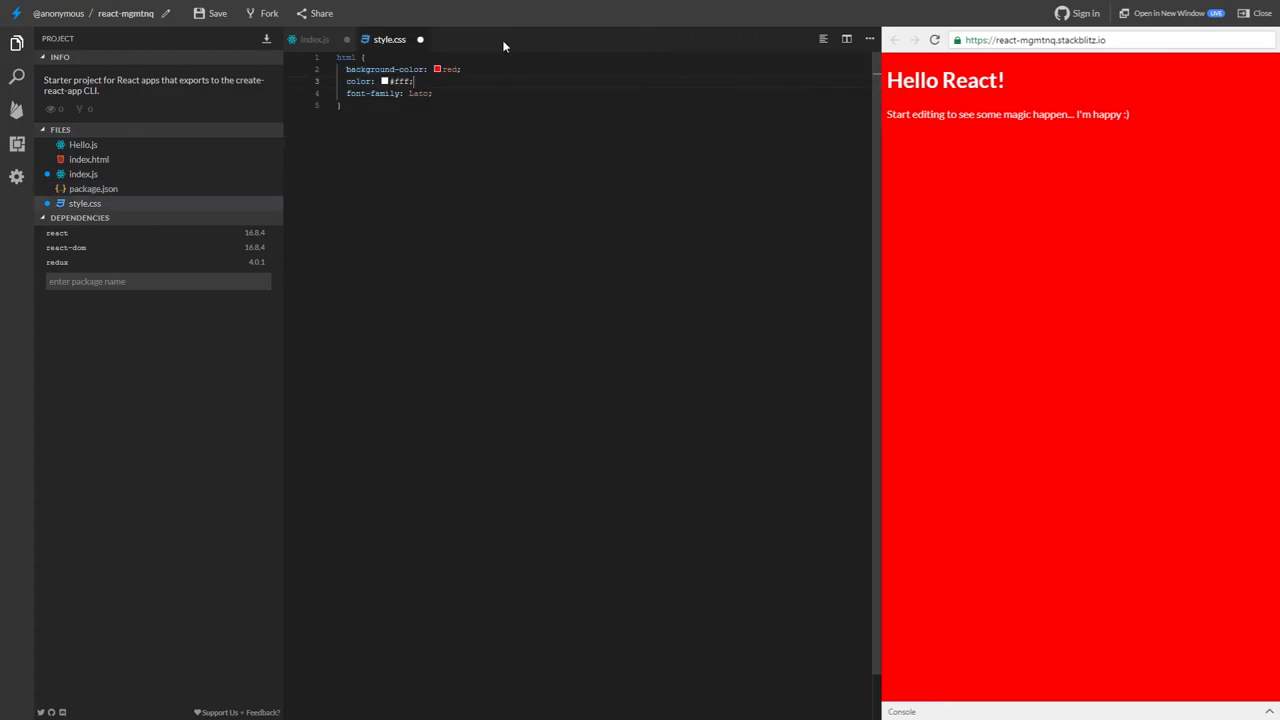
{"action": "left_click", "coordinate": [318, 40]}
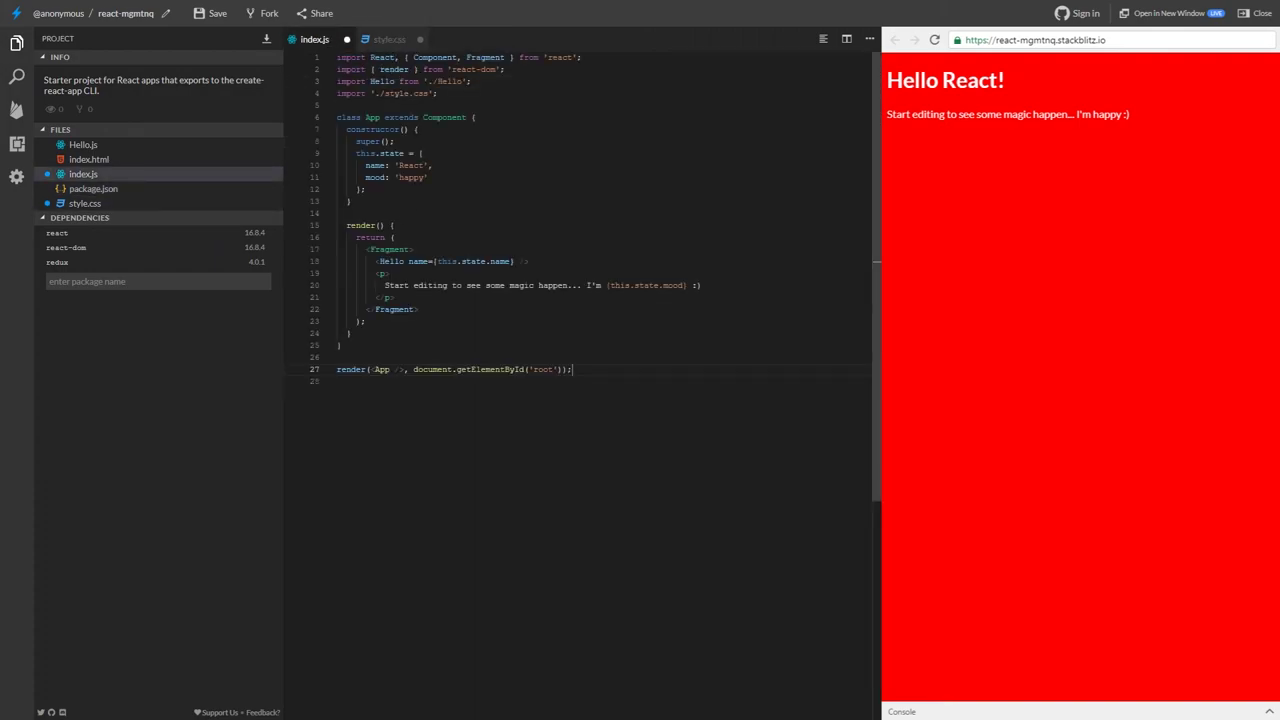